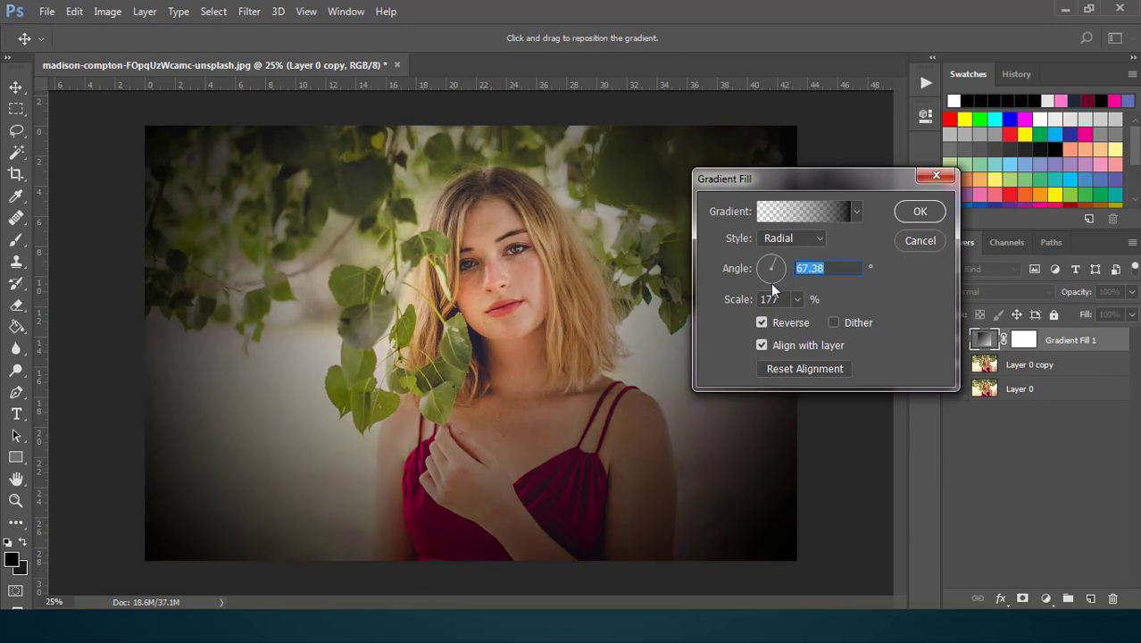
# Set the scale of the radial gradient fill to 232% and apply it
pyautogui.click(797, 300)
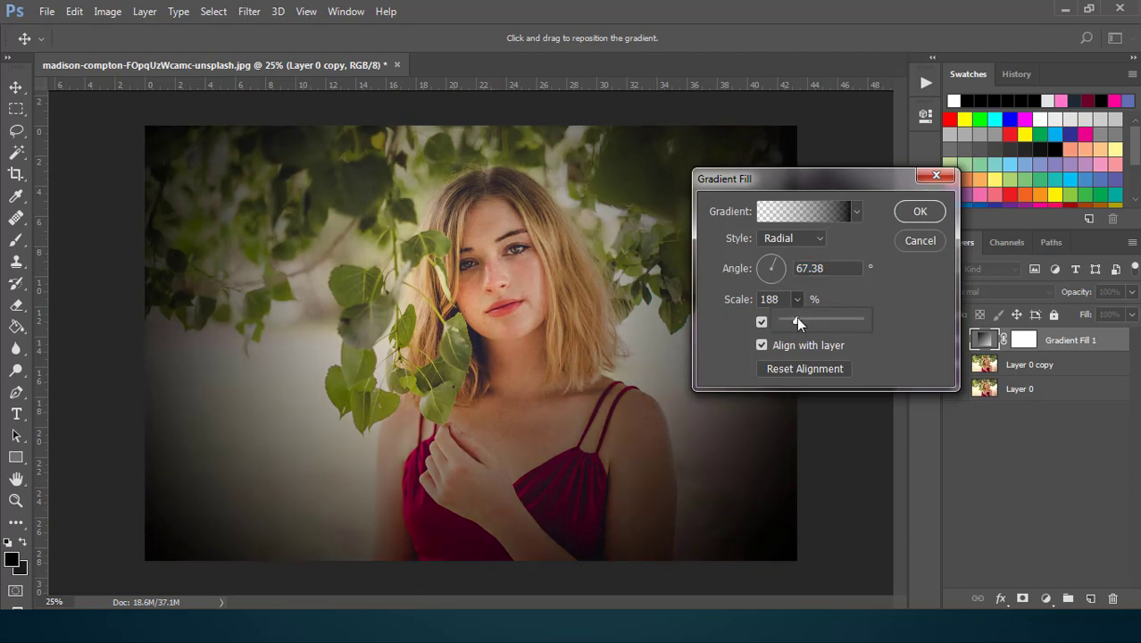
pyautogui.click(800, 317)
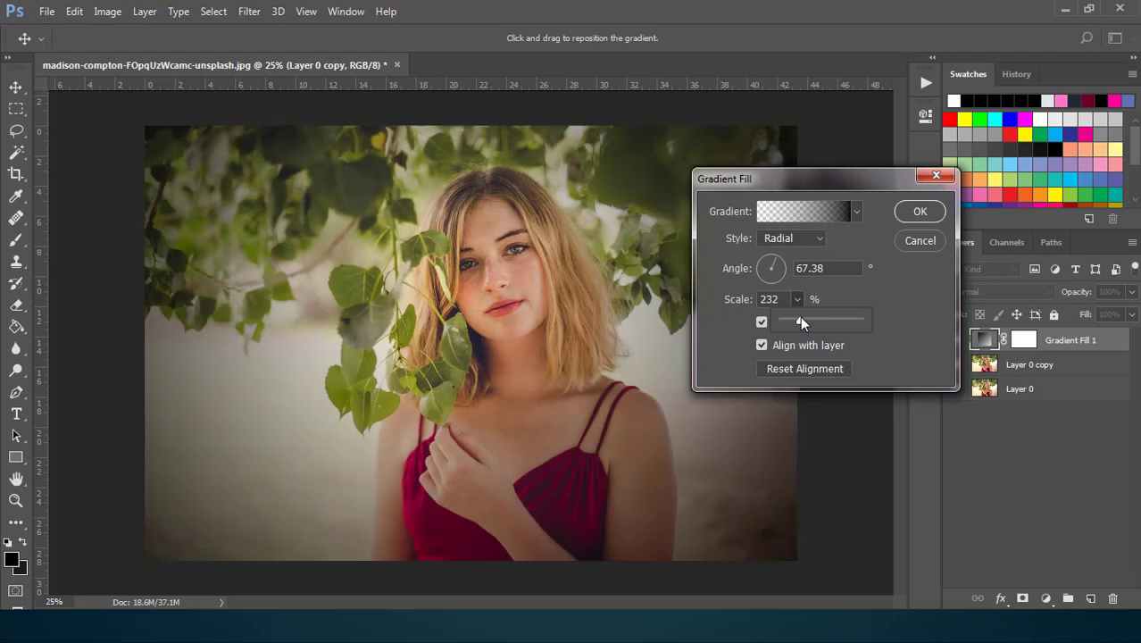
pyautogui.click(904, 210)
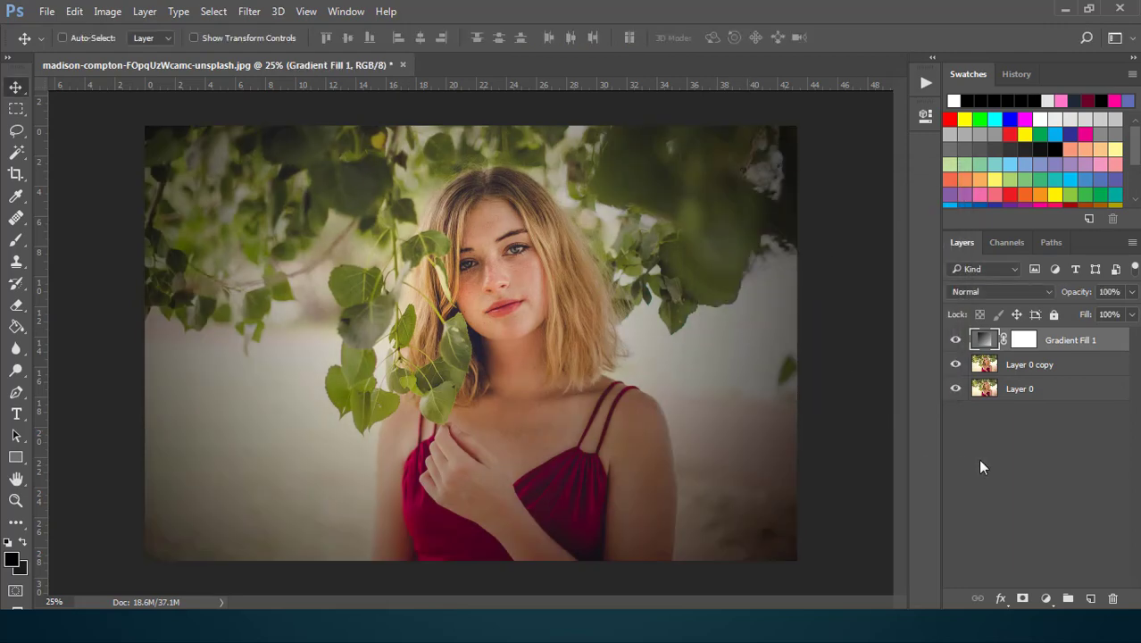
# Add a Channel Mixer adjustment layer and, for the Blue output channel, set Green to +100% and Blue to 0%
pyautogui.click(1045, 598)
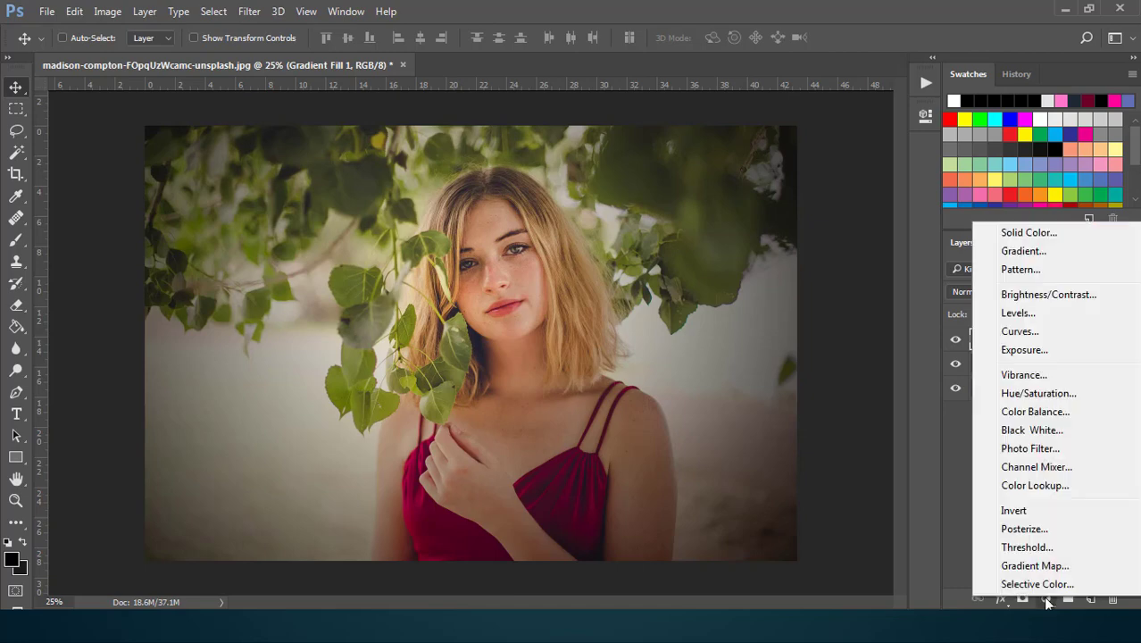
pyautogui.click(1025, 468)
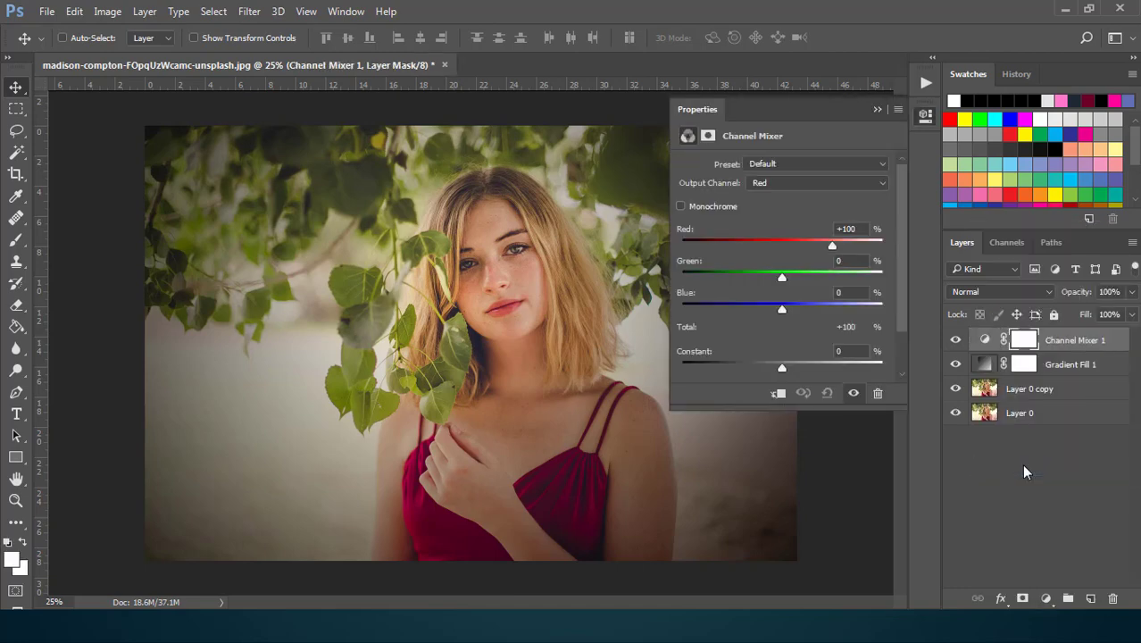
pyautogui.click(759, 183)
pyautogui.click(765, 217)
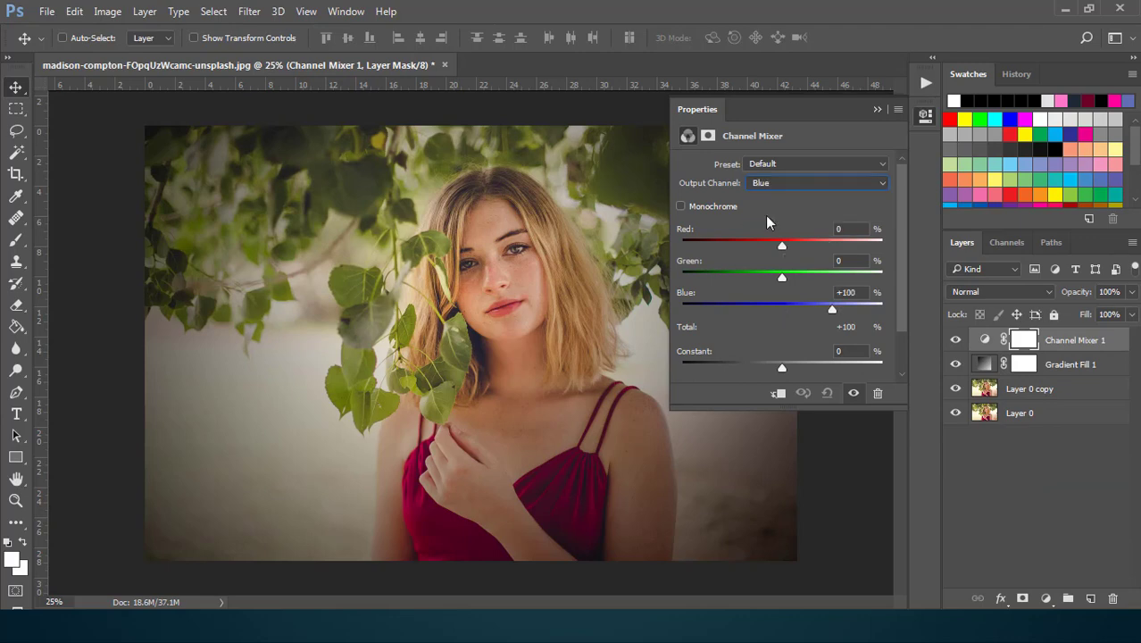
pyautogui.moveTo(778, 276); pyautogui.dragTo(784, 314)
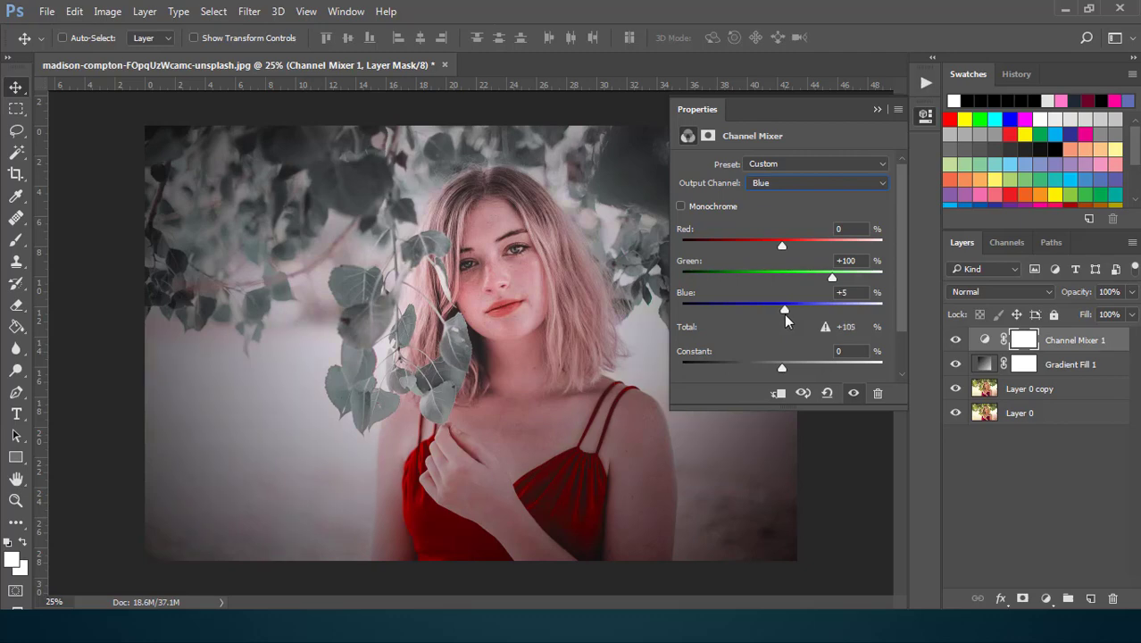
pyautogui.moveTo(854, 293); pyautogui.dragTo(825, 293)
pyautogui.write('0')
pyautogui.click(876, 110)
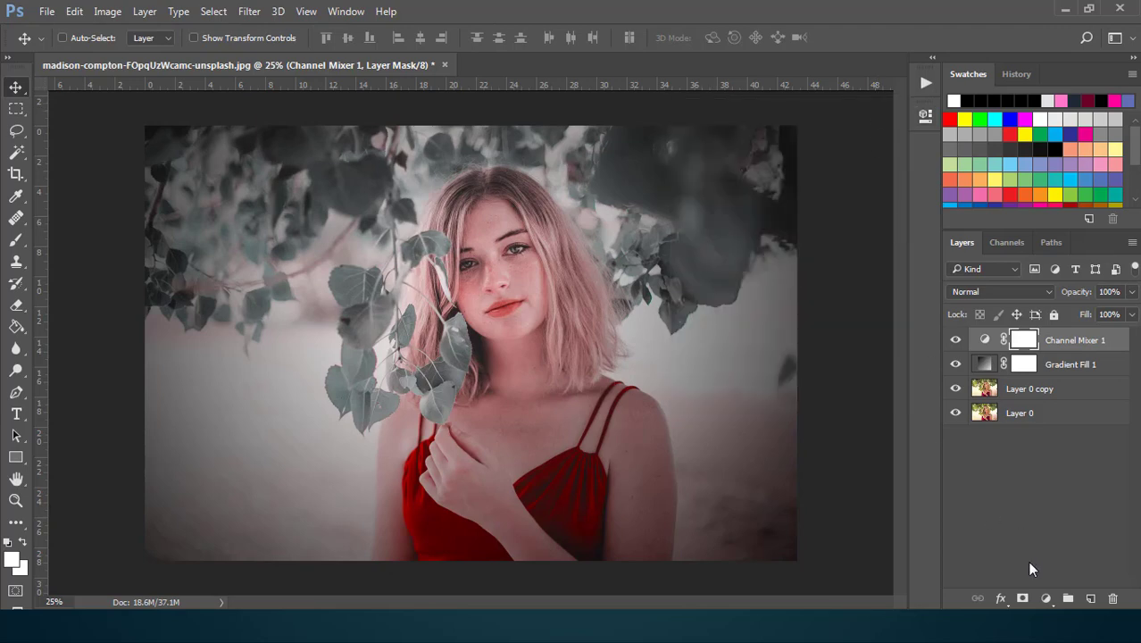
# Add a Hue/Saturation adjustment layer and set the Reds to hue 5 and saturation 25
pyautogui.click(1046, 598)
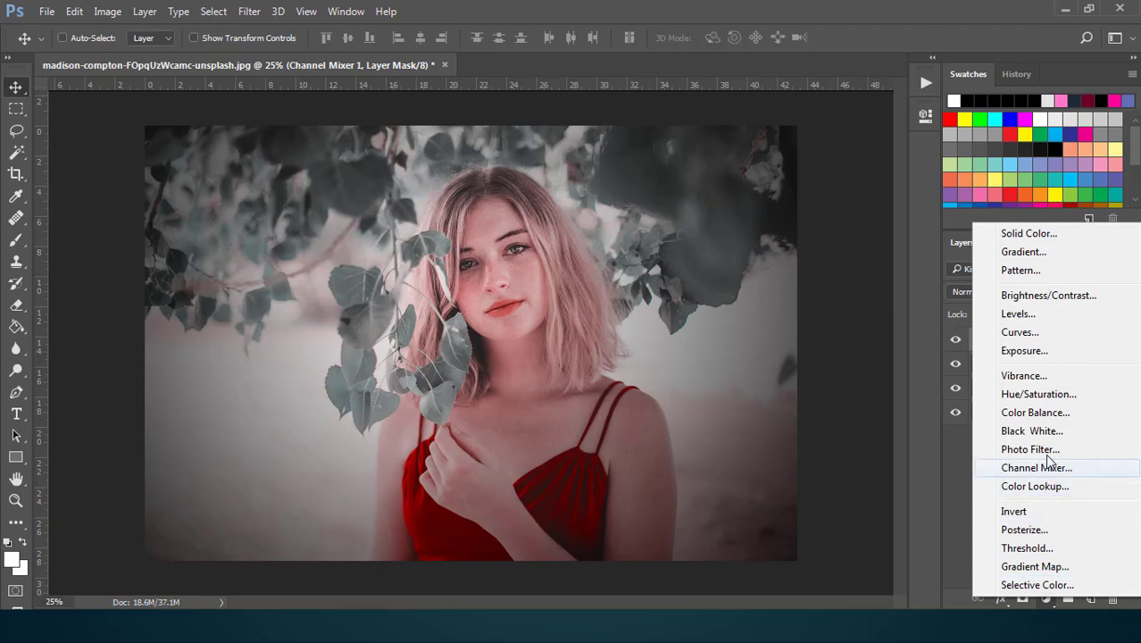
pyautogui.click(1045, 396)
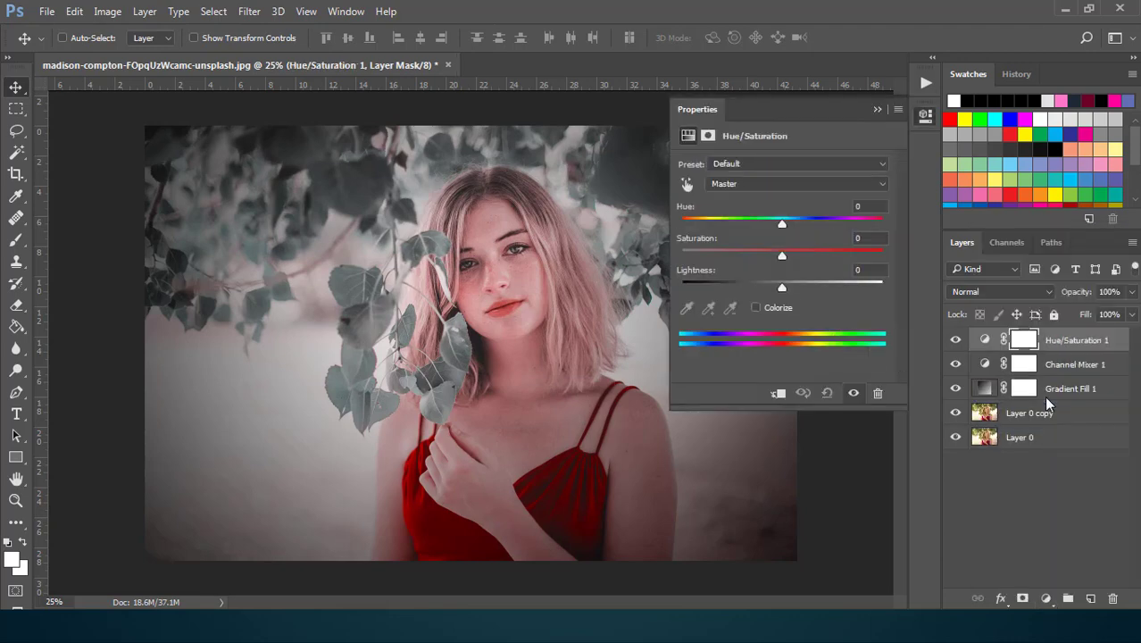
pyautogui.click(756, 190)
pyautogui.click(744, 207)
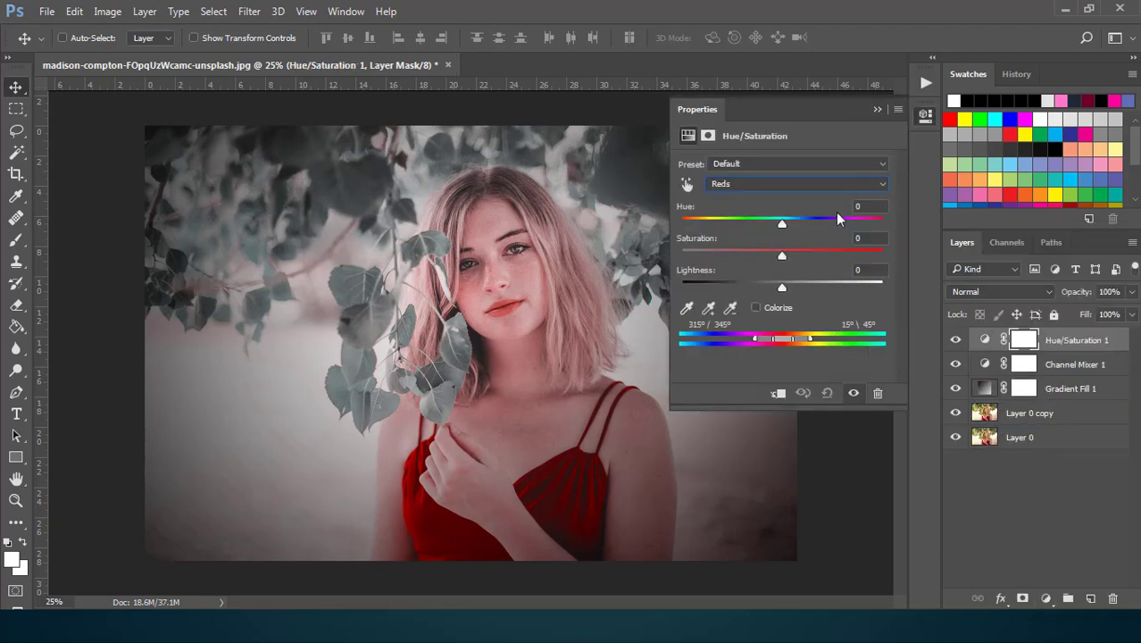
pyautogui.click(873, 206)
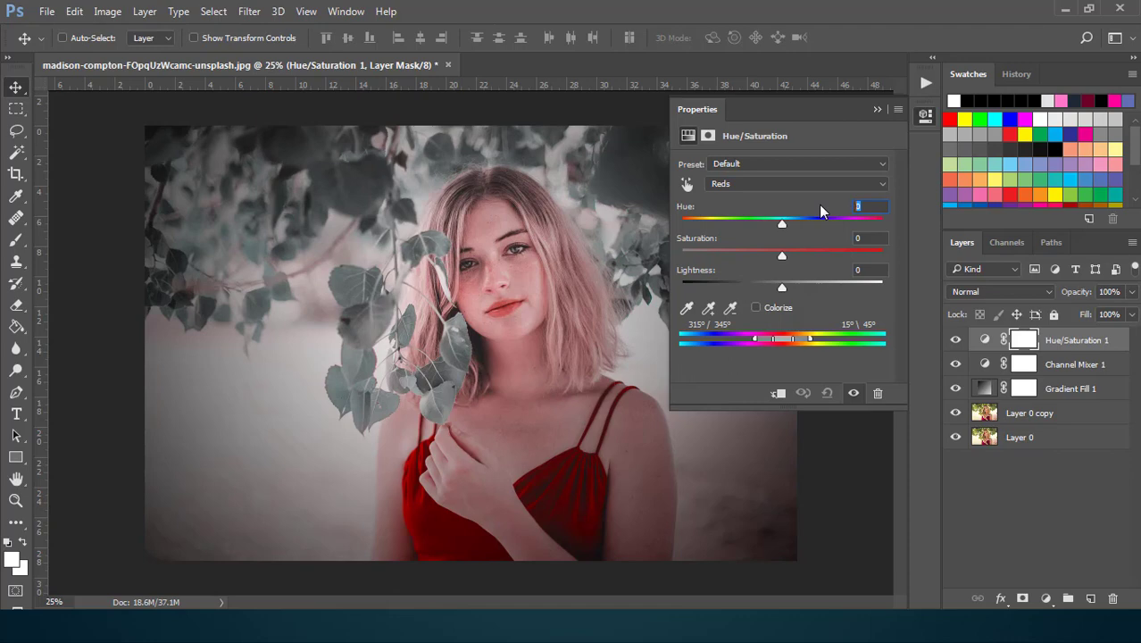
pyautogui.write('5')
pyautogui.press('Tab')
pyautogui.write('25')
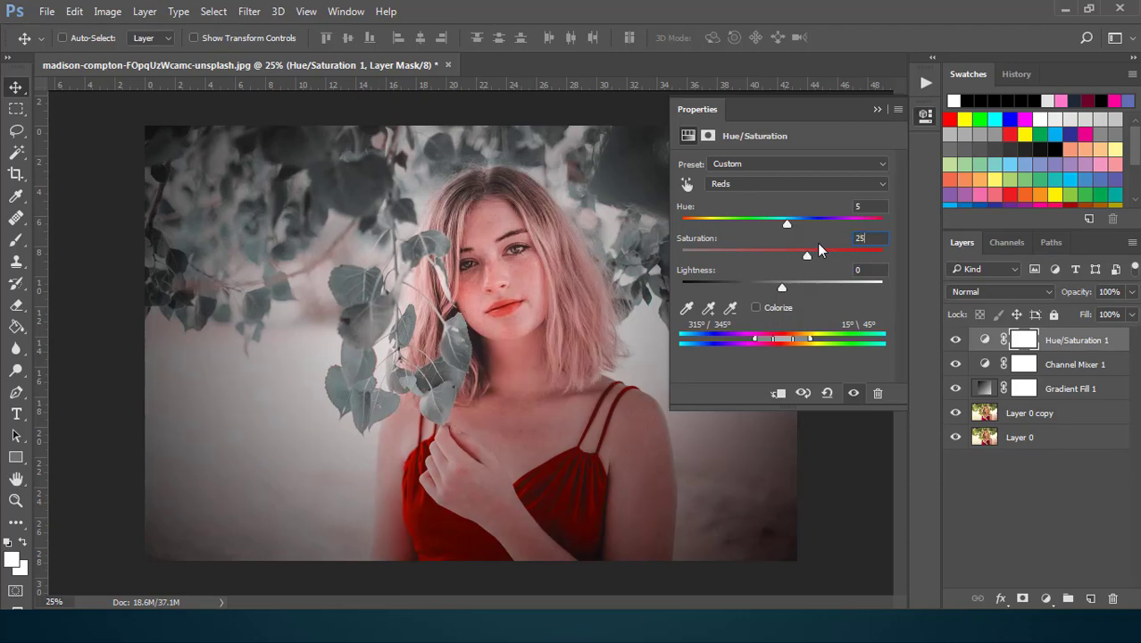
# Set the hue of the Cyans to 30 in the Hue/Saturation adjustment
pyautogui.click(752, 182)
pyautogui.click(733, 238)
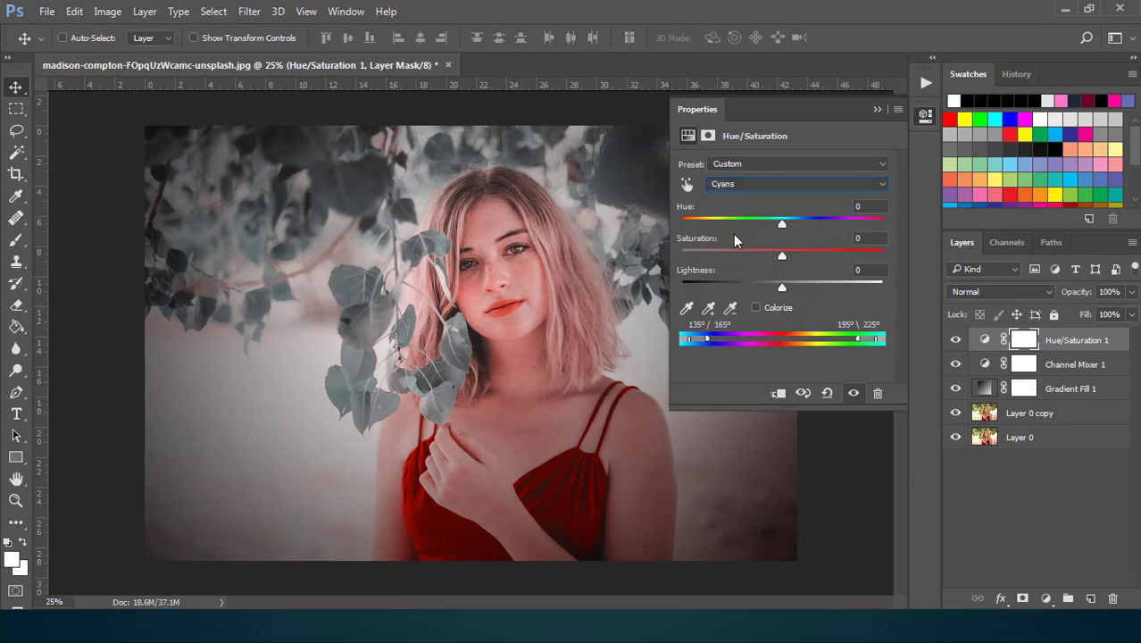
pyautogui.press('Tab')
pyautogui.write('30')
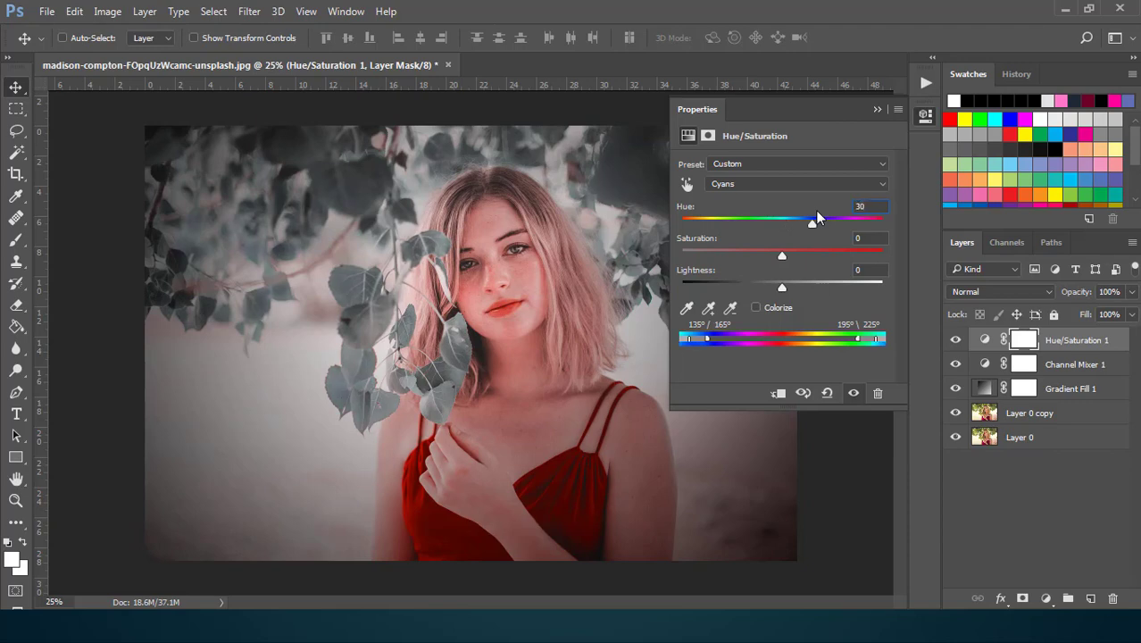
pyautogui.click(876, 109)
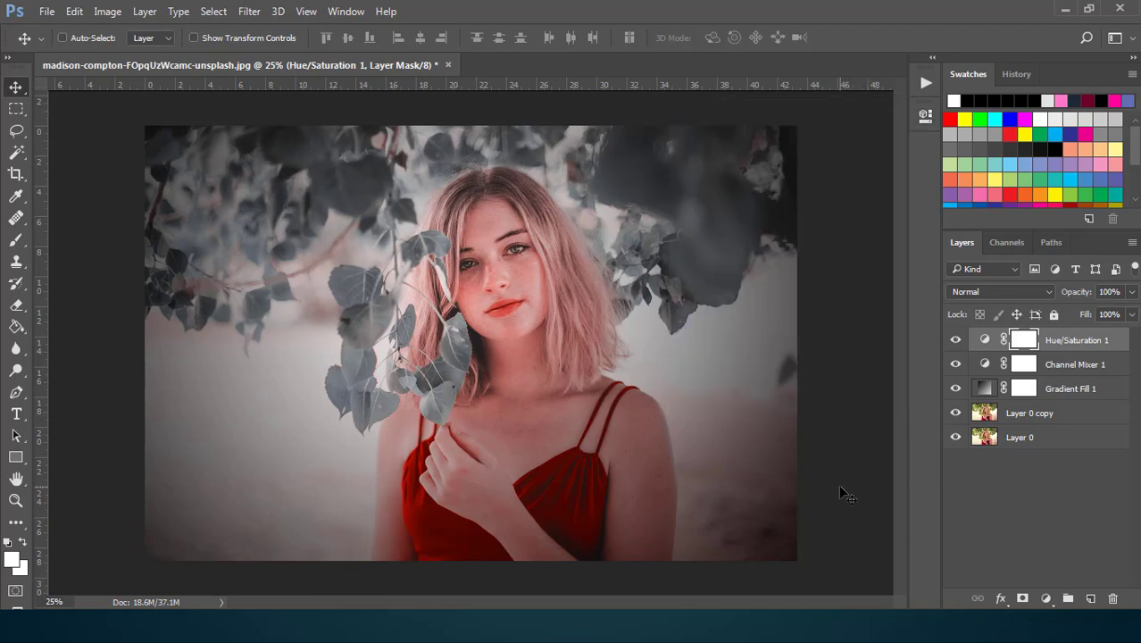
# Add a solid color fill layer in #252b30 and set its blend mode to Lighten
pyautogui.click(1046, 598)
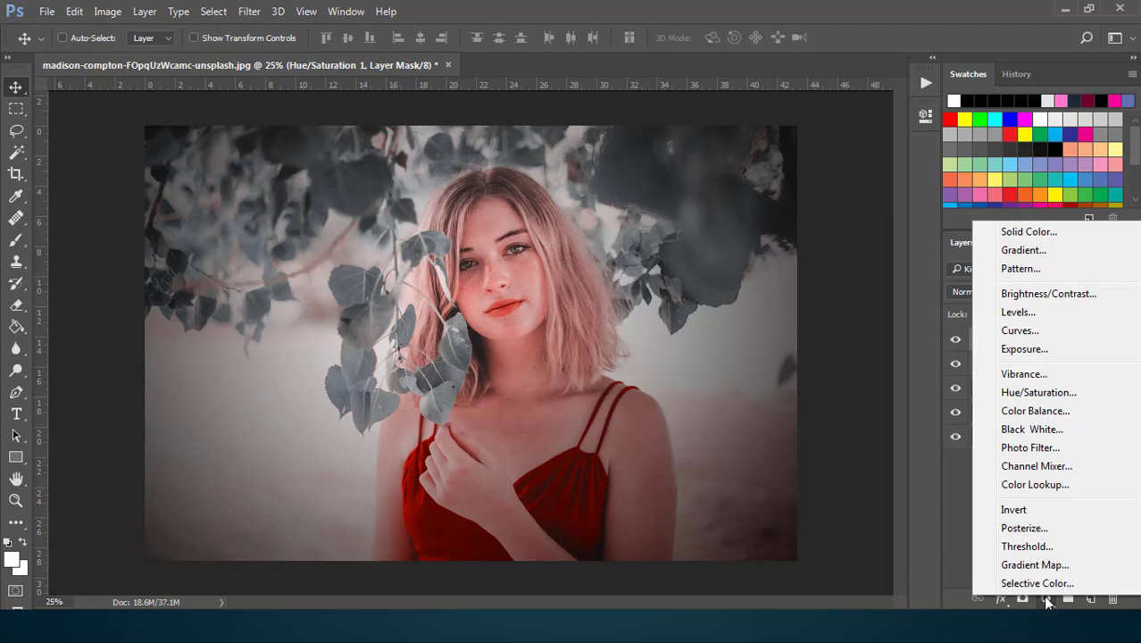
pyautogui.click(1027, 232)
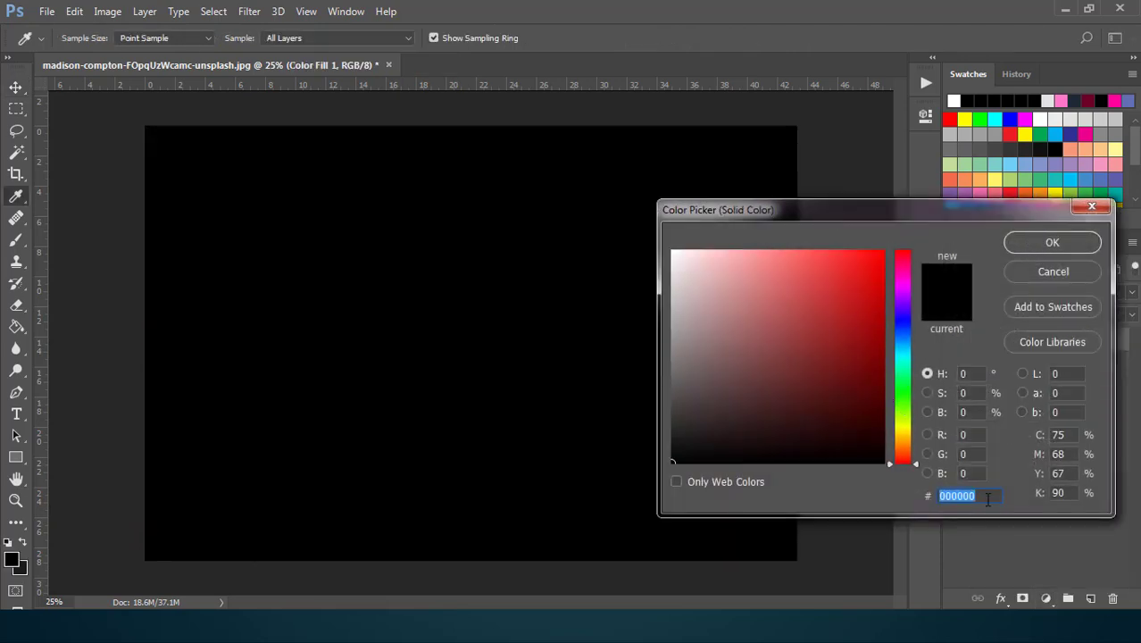
pyautogui.write('2')
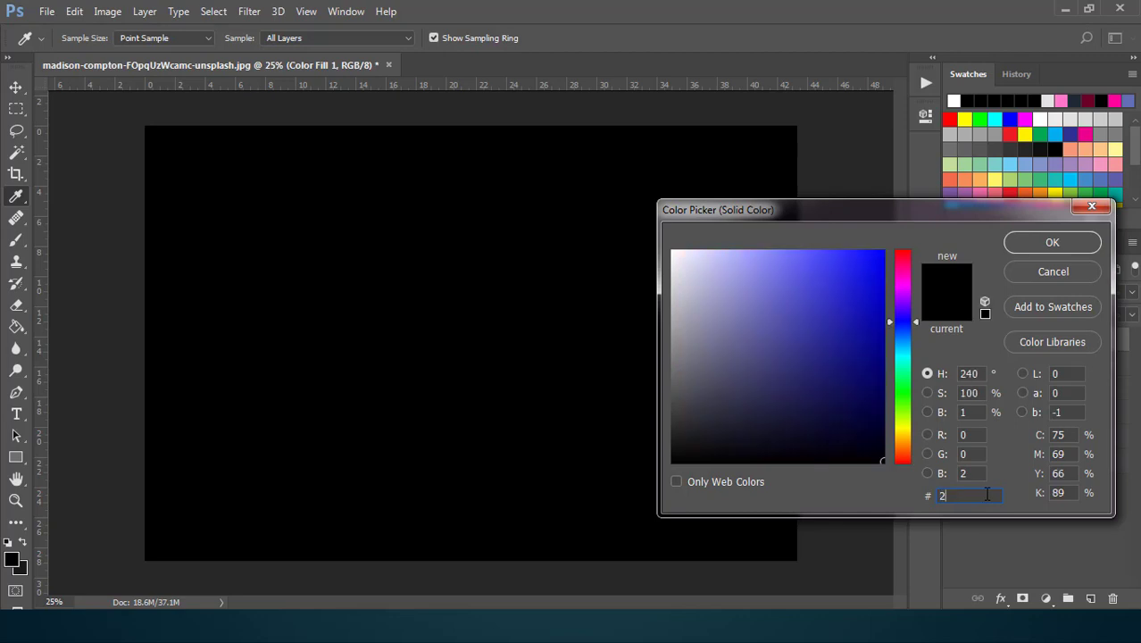
pyautogui.write('52')
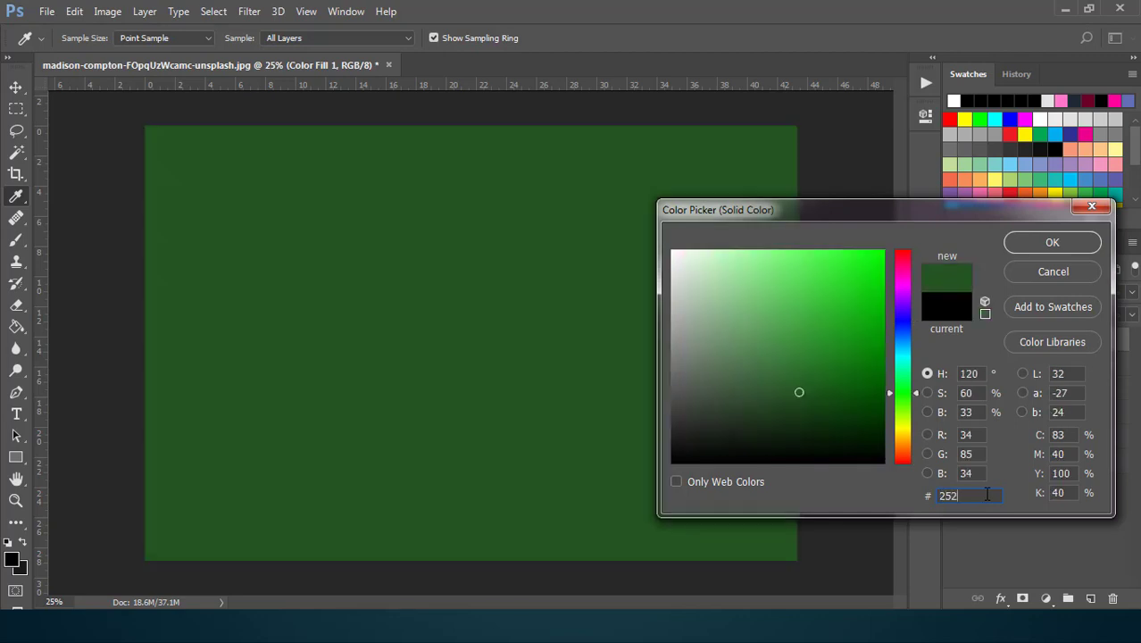
pyautogui.write('b30')
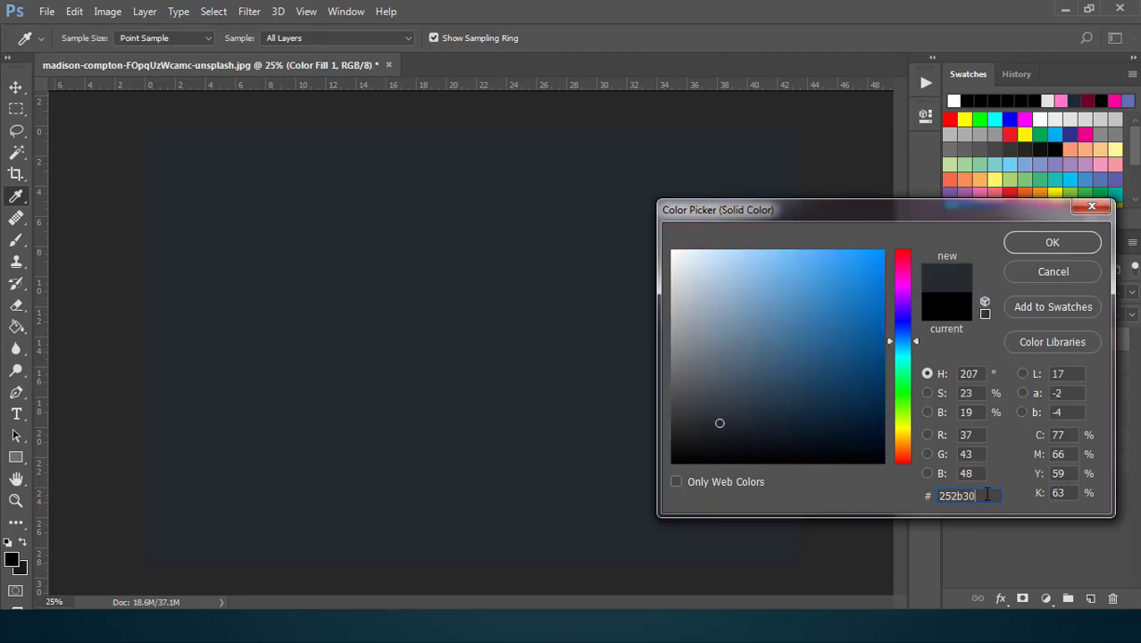
pyautogui.click(1030, 244)
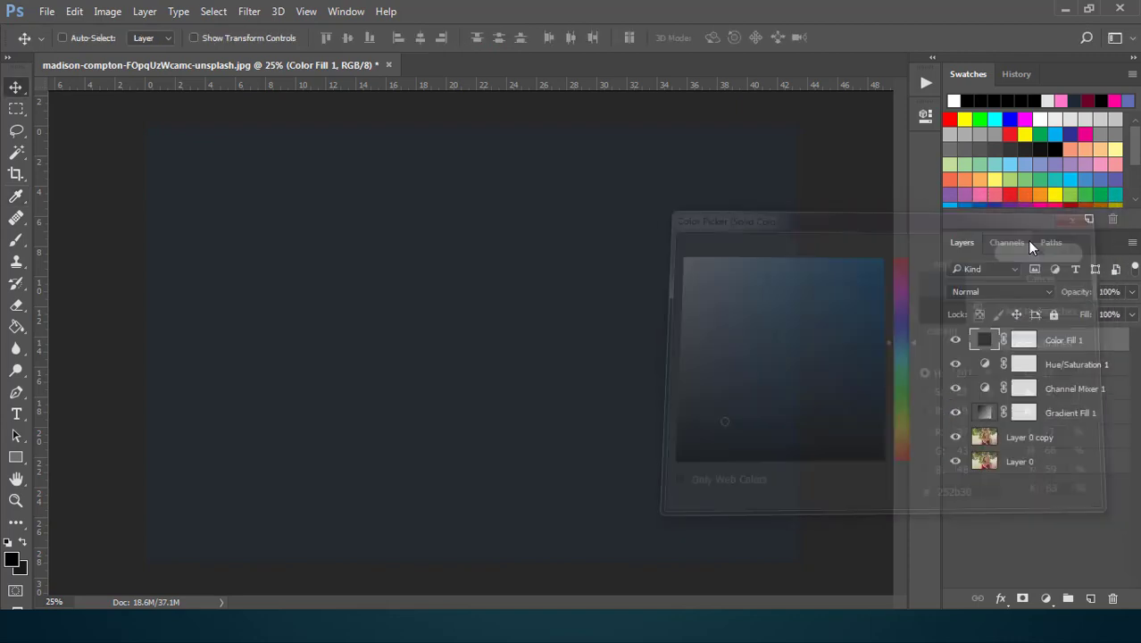
pyautogui.click(979, 293)
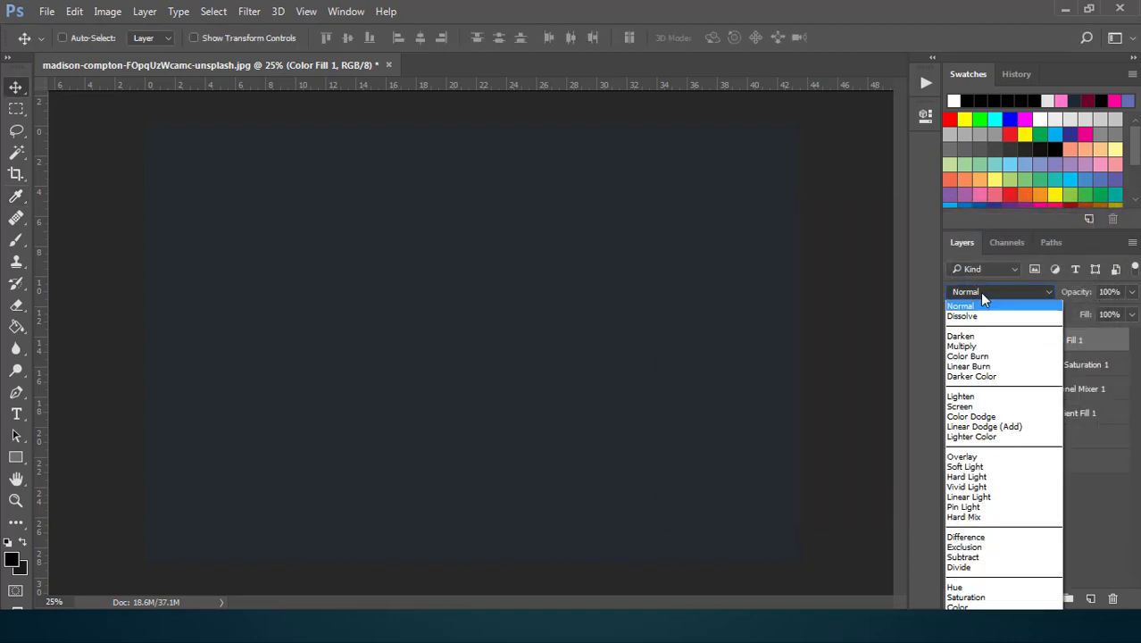
pyautogui.click(979, 396)
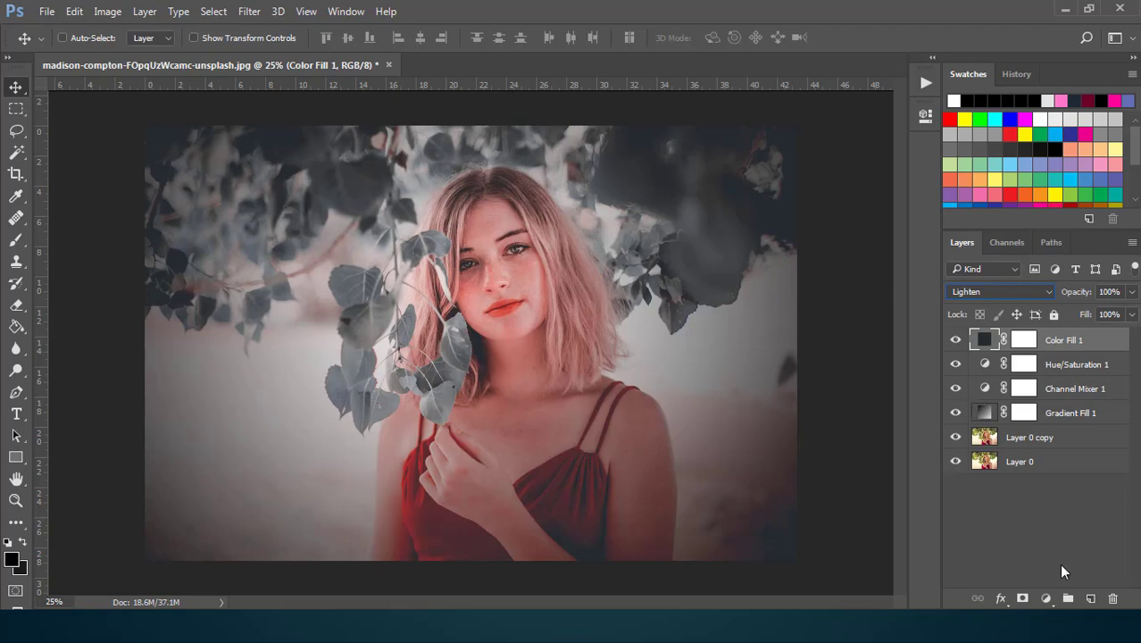
# Add a Selective Color adjustment layer and slightly reduce the cyan amount in the Yellows
pyautogui.click(1045, 598)
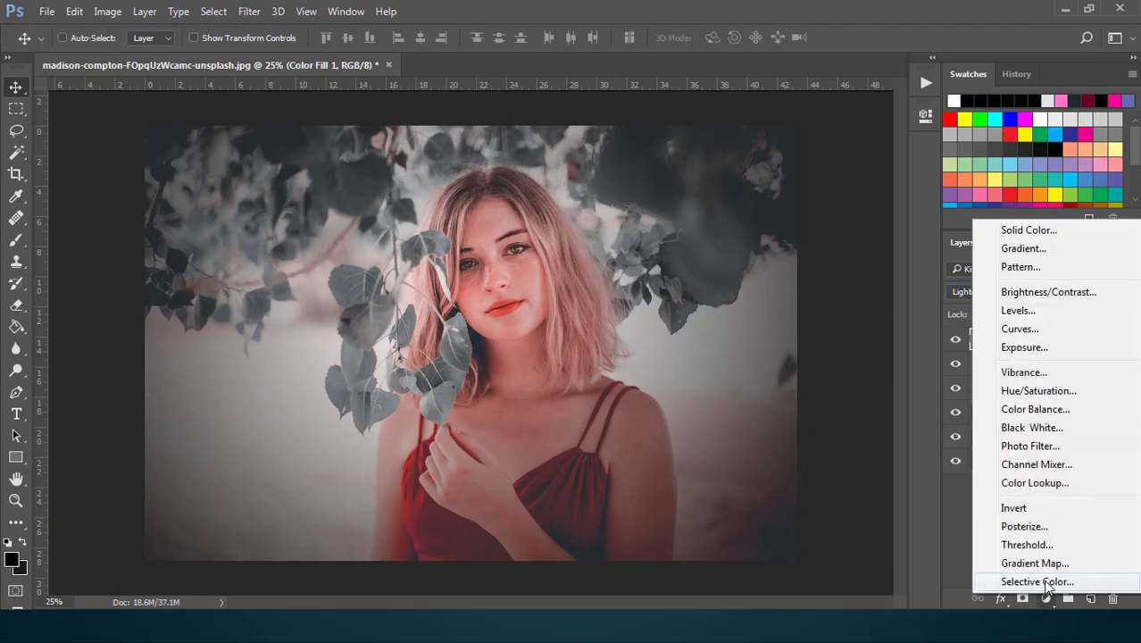
pyautogui.click(1037, 581)
pyautogui.click(774, 182)
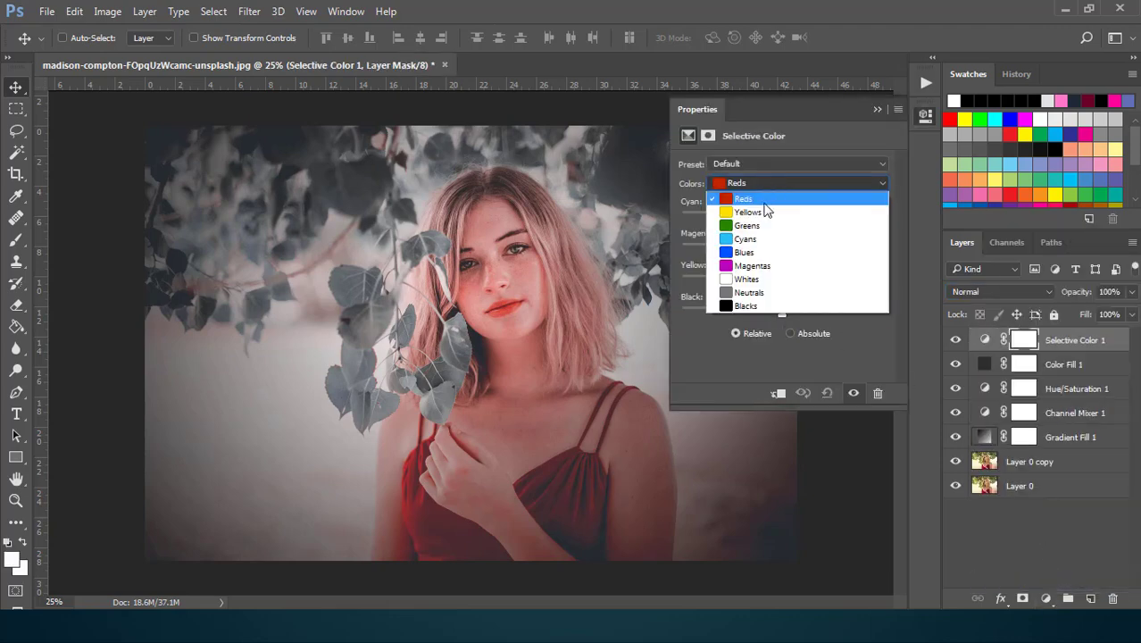
pyautogui.click(763, 215)
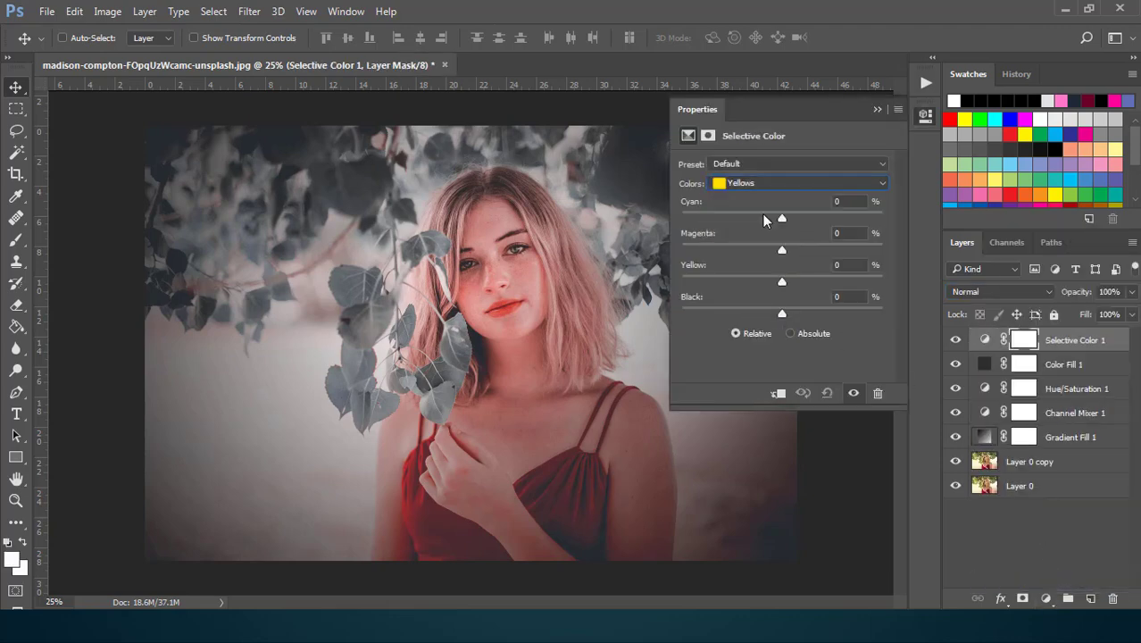
pyautogui.moveTo(781, 216); pyautogui.dragTo(764, 217)
# In the Selective Color adjustment, set the Reds to cyan -32% and yellow +61%
pyautogui.click(768, 183)
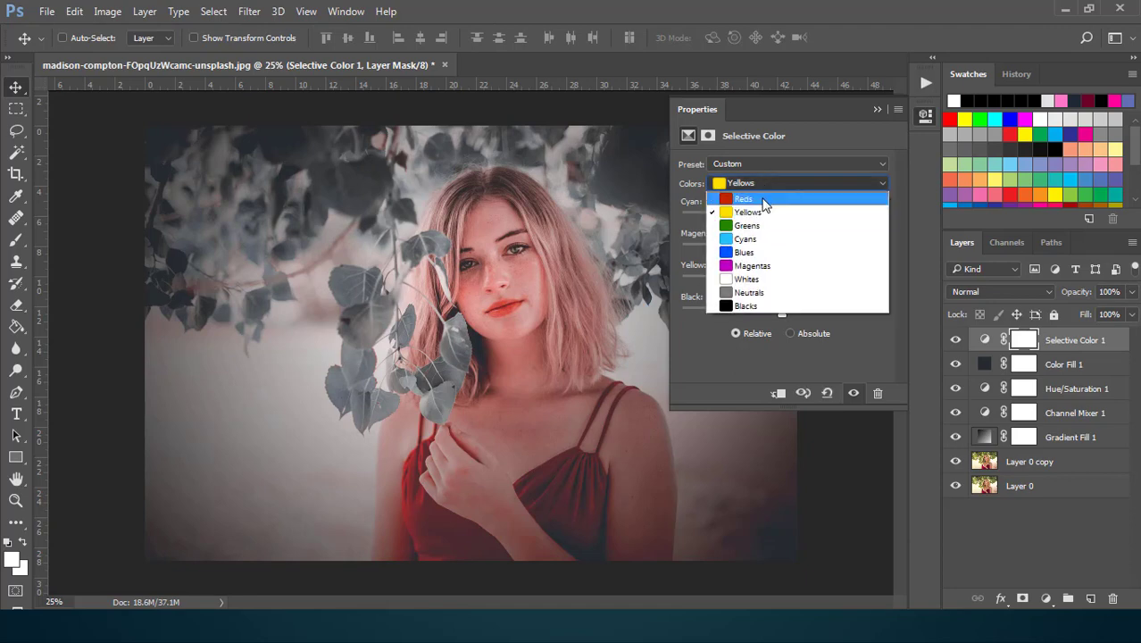
pyautogui.click(762, 198)
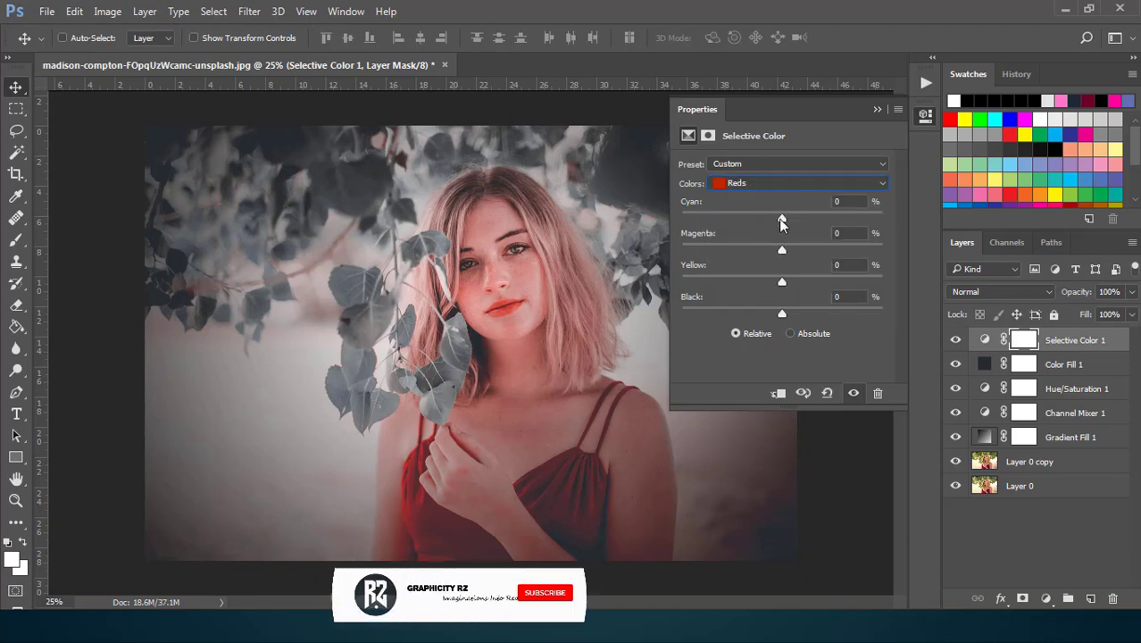
pyautogui.moveTo(779, 219); pyautogui.dragTo(751, 220)
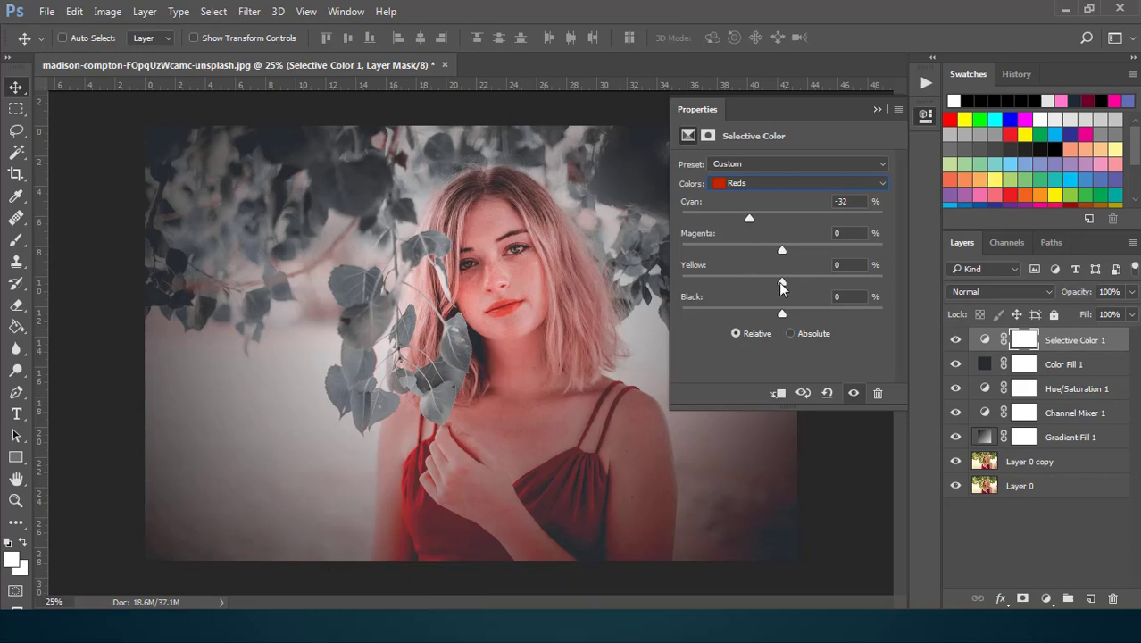
pyautogui.moveTo(782, 283); pyautogui.dragTo(844, 286)
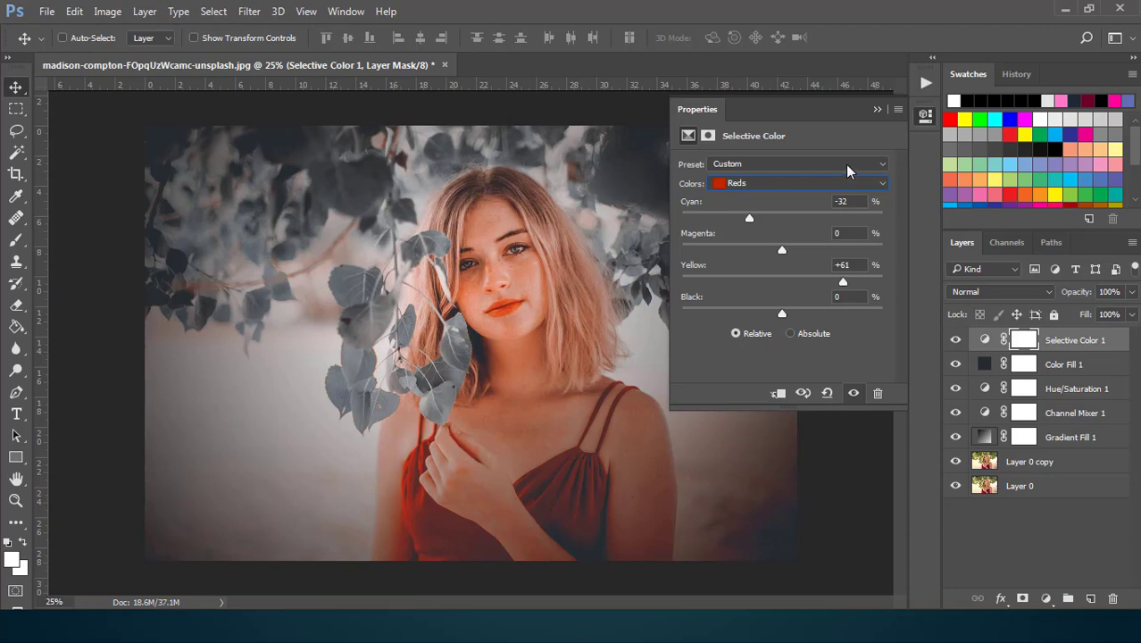
pyautogui.click(876, 109)
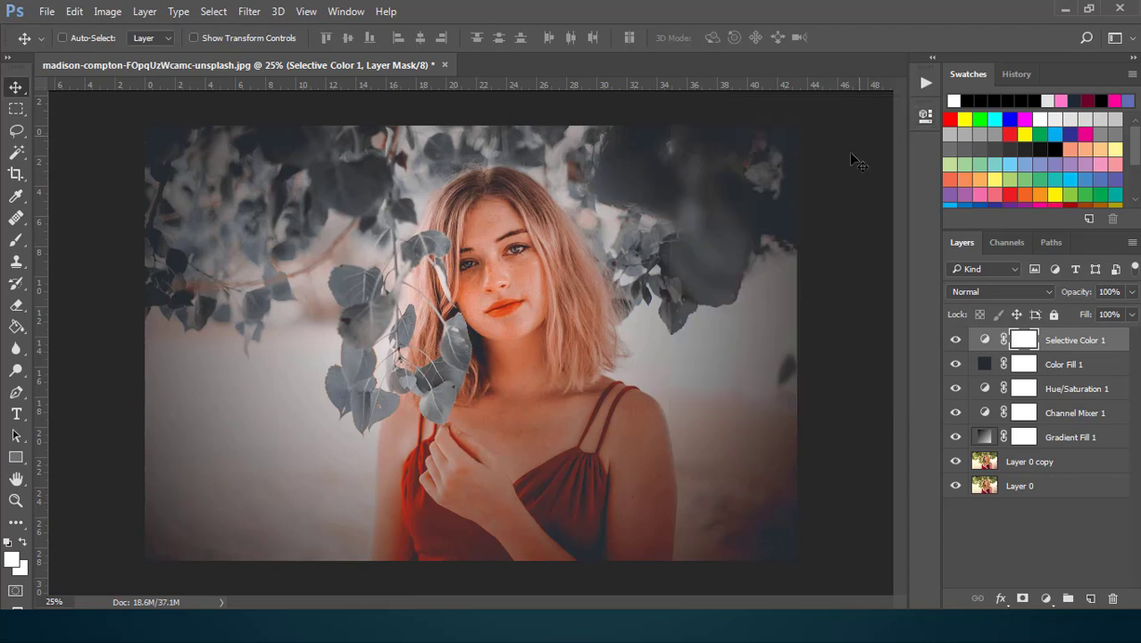
# Add a second Hue/Saturation adjustment layer above Selective Color and set the Reds to hue -2 and saturation -14
pyautogui.click(1046, 599)
pyautogui.click(1018, 391)
pyautogui.click(741, 183)
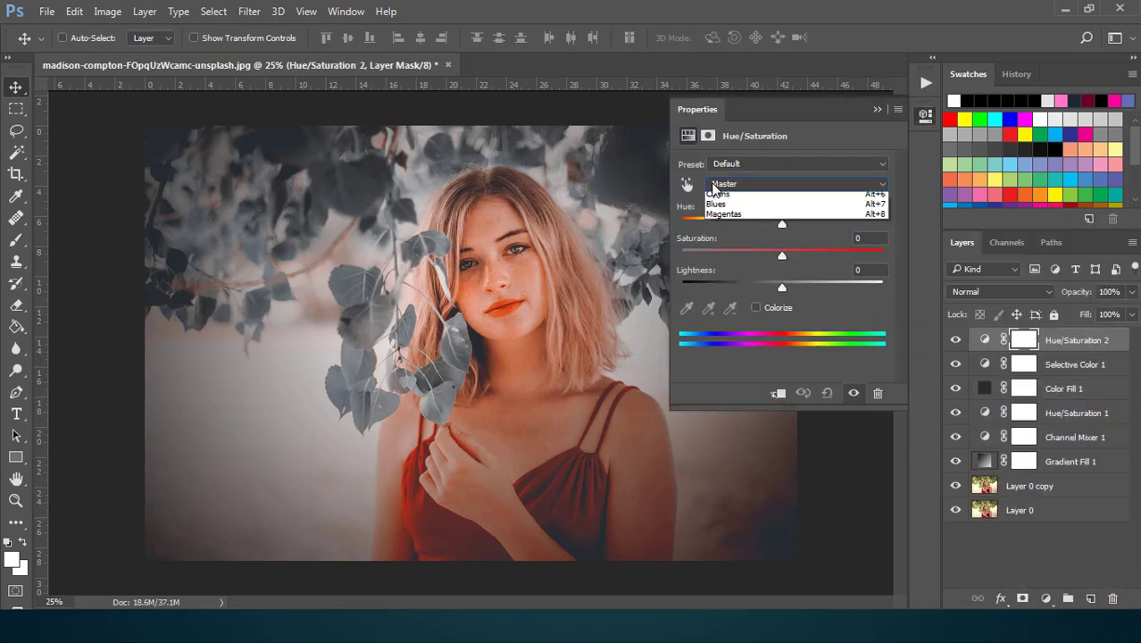
pyautogui.click(731, 197)
pyautogui.moveTo(781, 257); pyautogui.dragTo(755, 259)
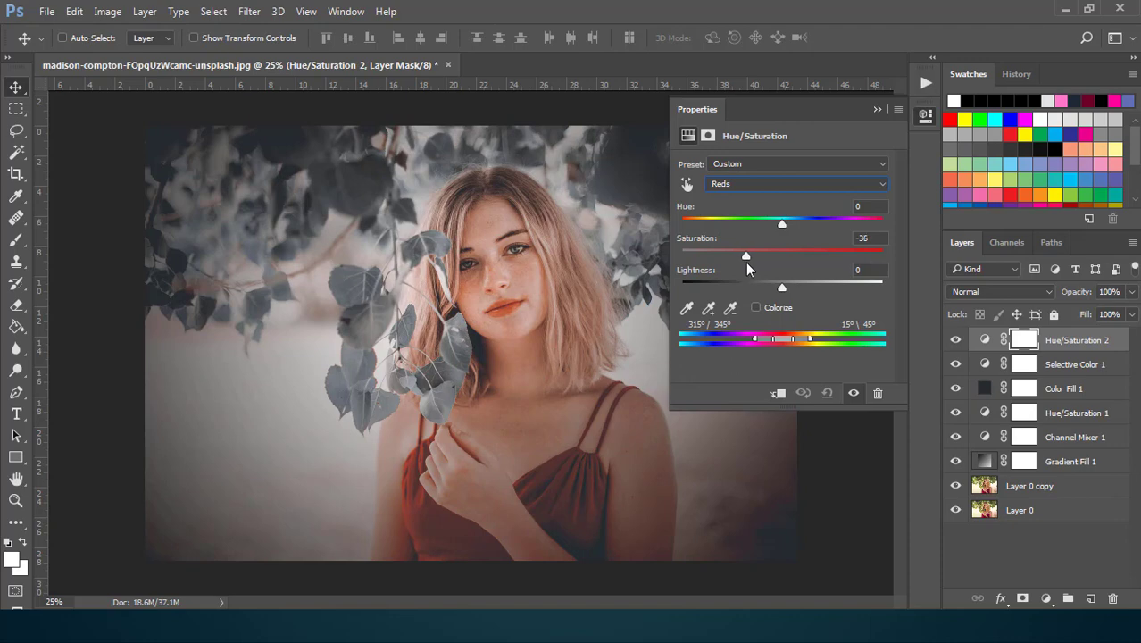
pyautogui.moveTo(746, 263); pyautogui.dragTo(766, 264)
pyautogui.moveTo(765, 264); pyautogui.dragTo(741, 267)
pyautogui.moveTo(734, 268); pyautogui.dragTo(749, 268)
pyautogui.moveTo(782, 223); pyautogui.dragTo(780, 224)
pyautogui.moveTo(752, 257); pyautogui.dragTo(764, 259)
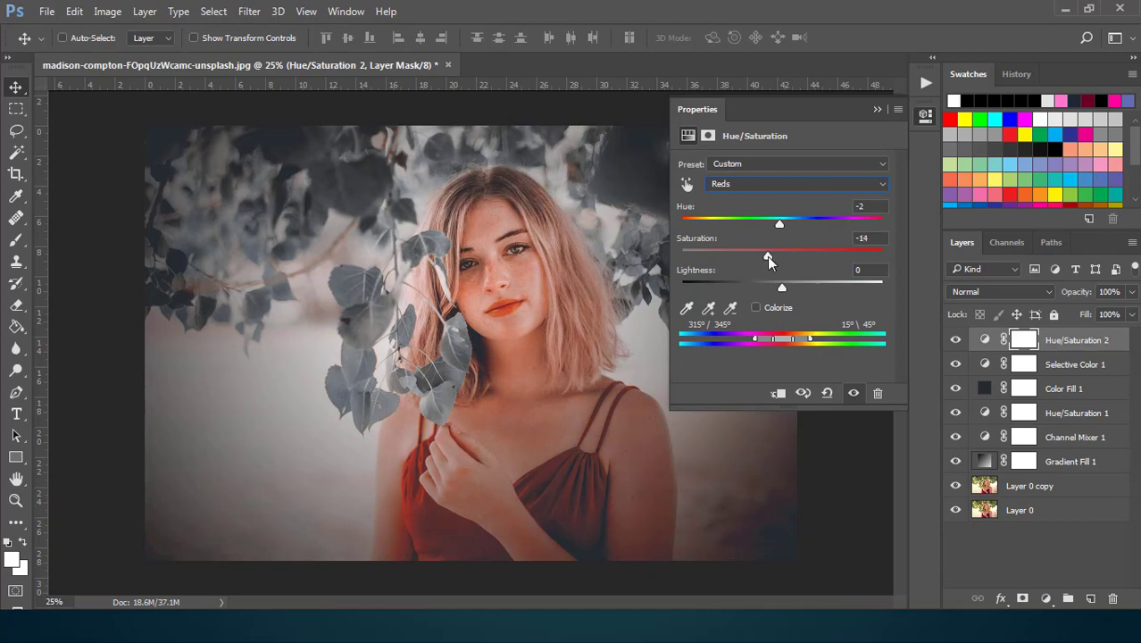
# Raise the Reds saturation slightly in the second Hue/Saturation adjustment and close its settings
pyautogui.moveTo(768, 259); pyautogui.dragTo(774, 259)
pyautogui.click(875, 109)
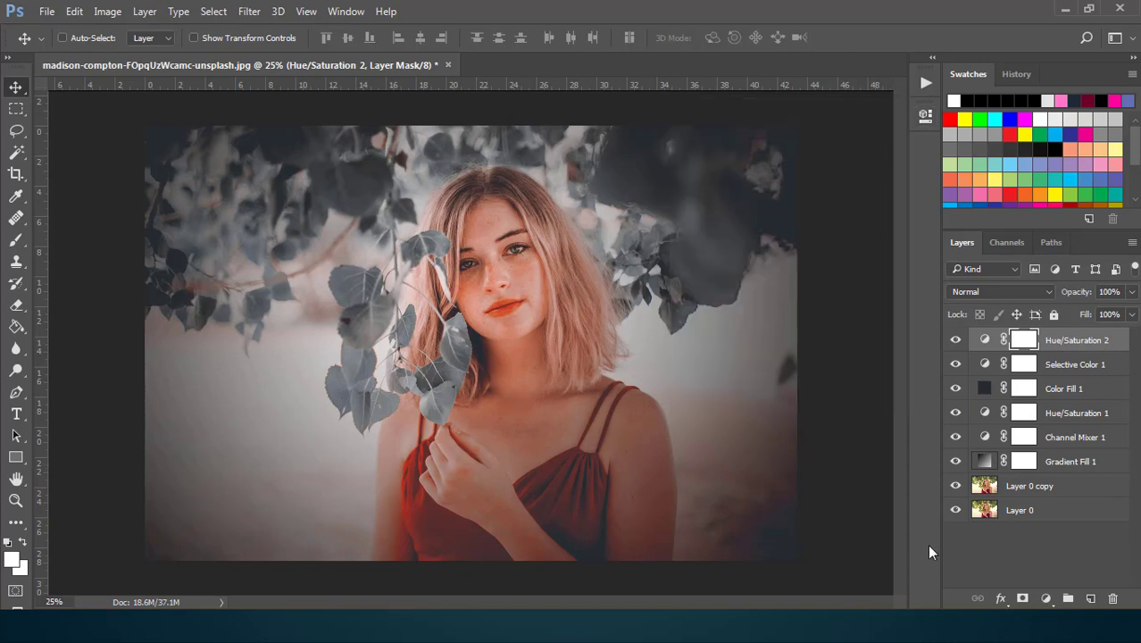
# Set up the Brush tool with #000000 as the foreground color and 51% opacity
pyautogui.hotkey('ctrl', '+')
pyautogui.hotkey('ctrl', '+')
pyautogui.hotkey('ctrl', '+')
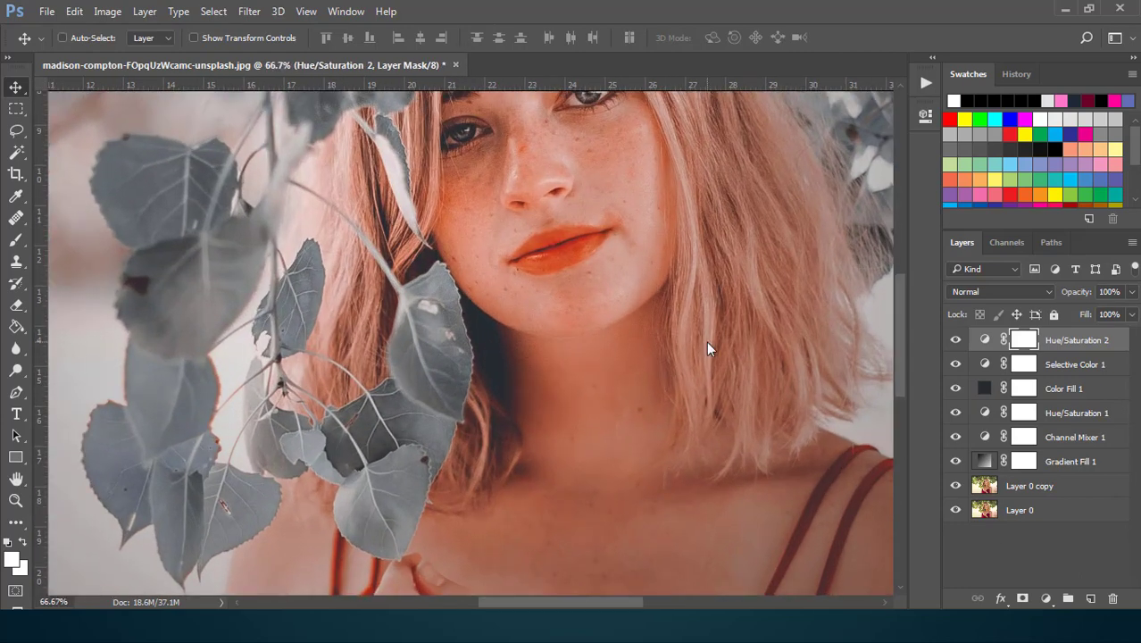
pyautogui.scroll(5, 706, 341)
pyautogui.scroll(1, 707, 347)
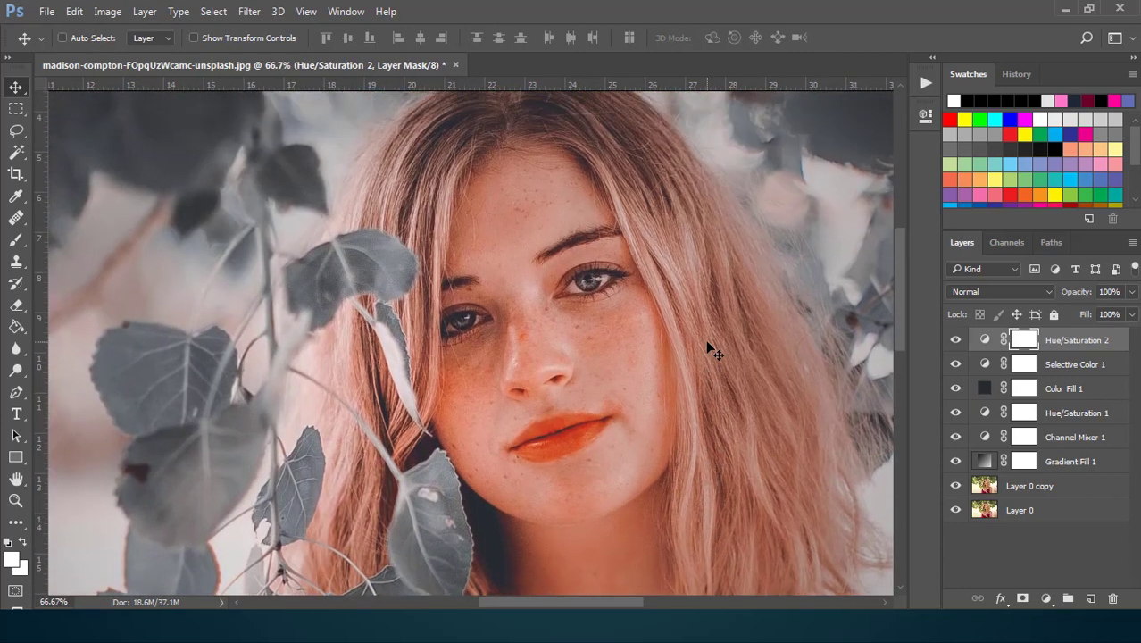
pyautogui.press('i')
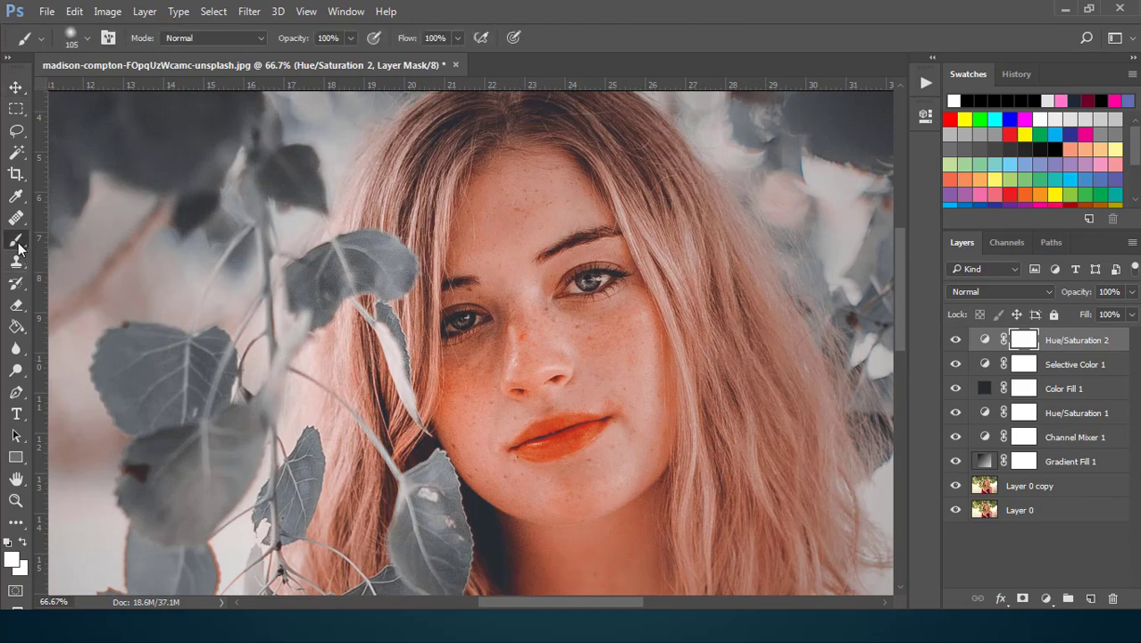
pyautogui.click(12, 560)
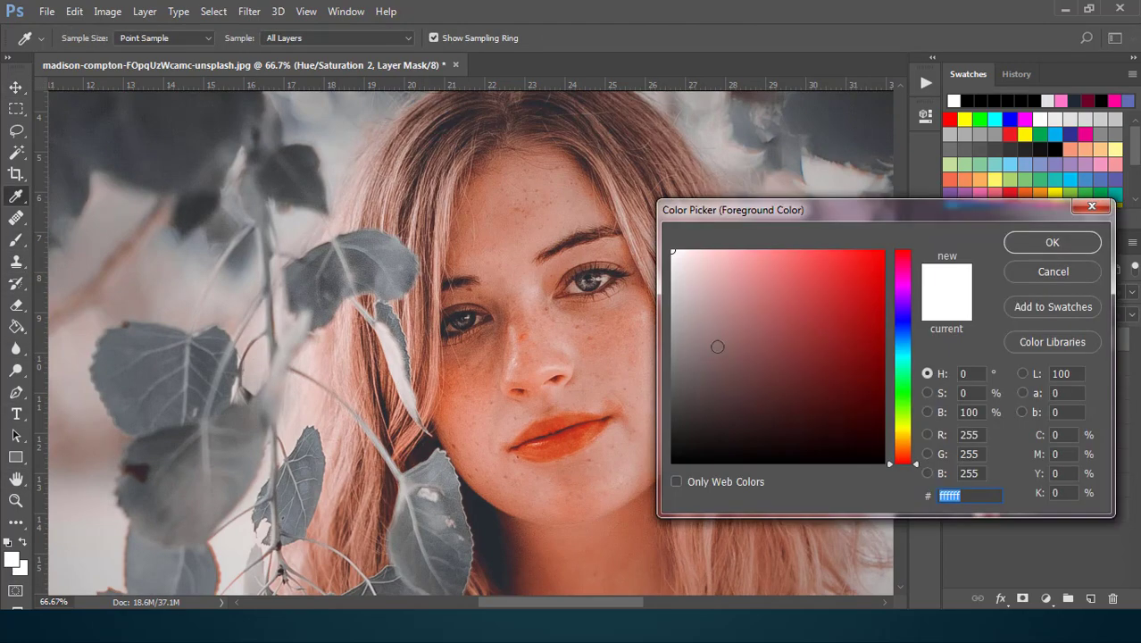
pyautogui.write('000000')
pyautogui.click(1040, 244)
pyautogui.press('b')
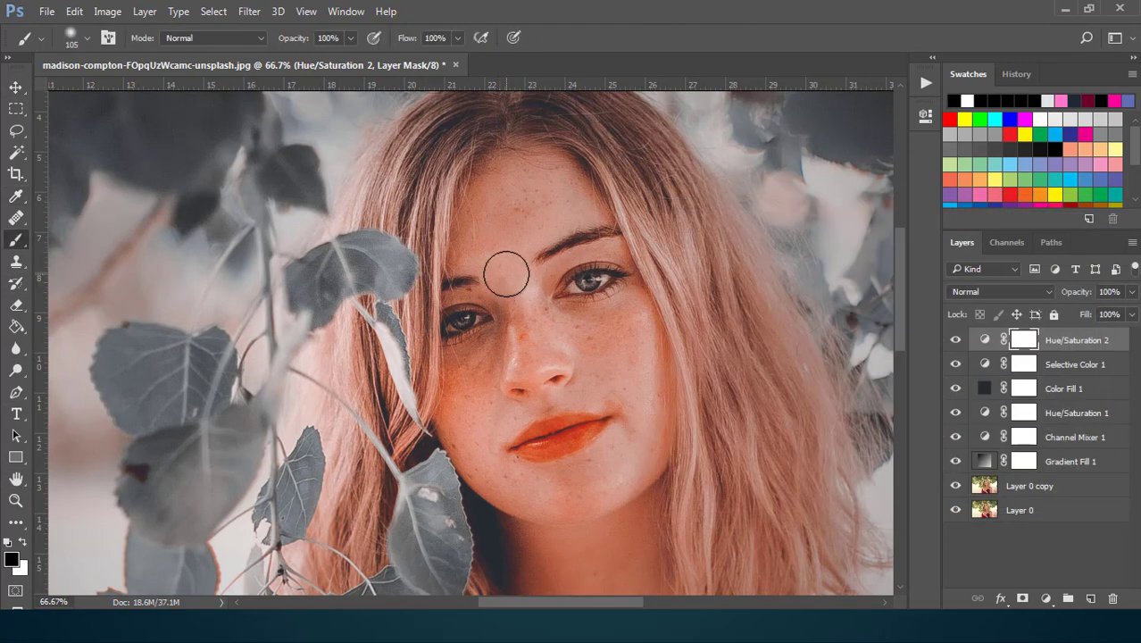
pyautogui.click(351, 37)
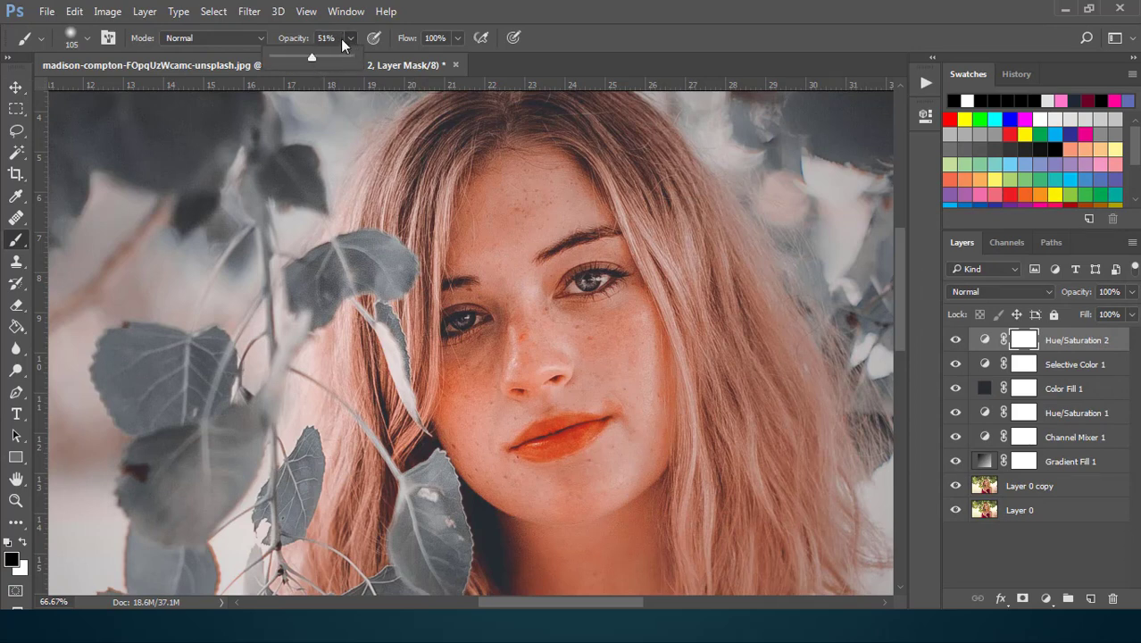
pyautogui.click(346, 38)
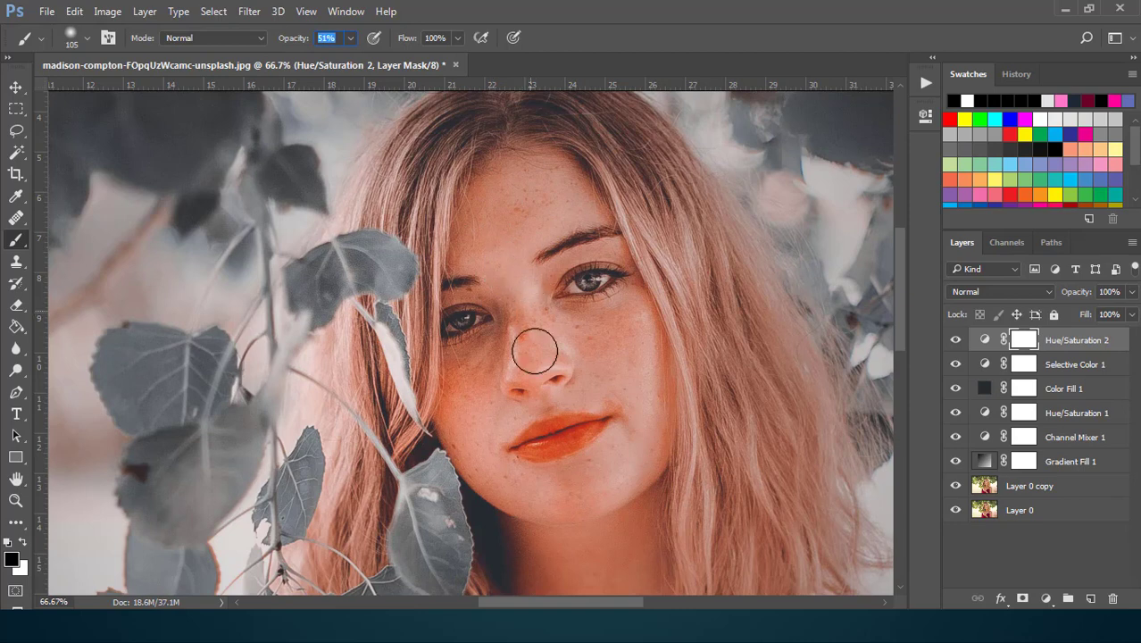
# Paint black on the Hue/Saturation 2 layer mask over the woman's face, neck, chest and hand to soften the adjustment there
pyautogui.click(581, 336)
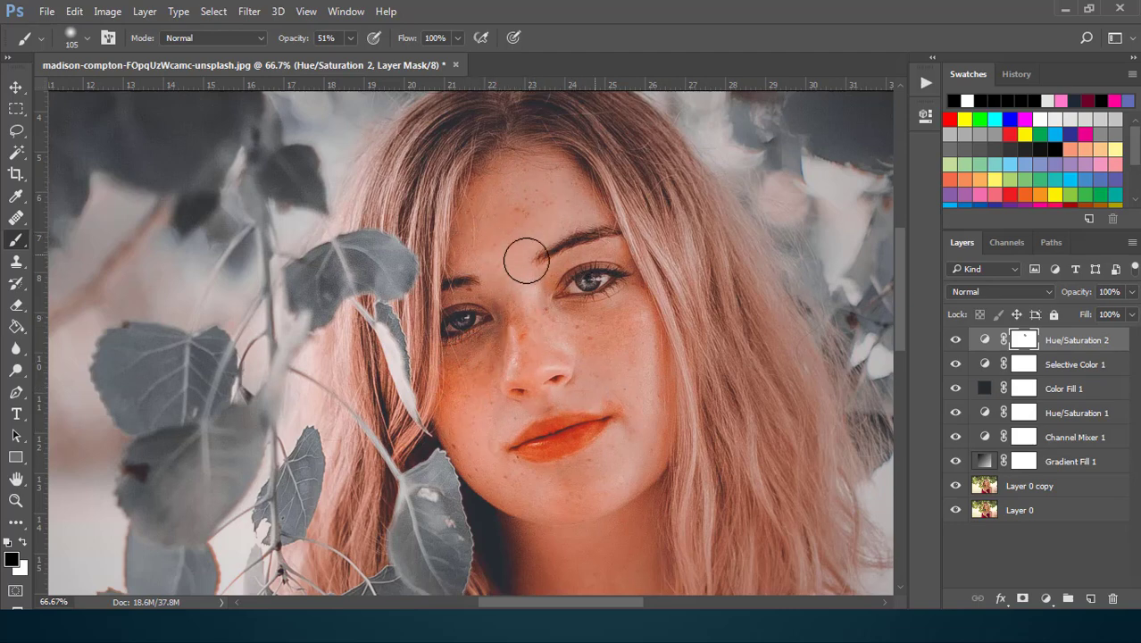
pyautogui.moveTo(619, 358)
pyautogui.mouseDown()
pyautogui.moveTo(636, 390)
pyautogui.moveTo(579, 482)
pyautogui.moveTo(491, 427)
pyautogui.mouseUp()
pyautogui.click(956, 340)
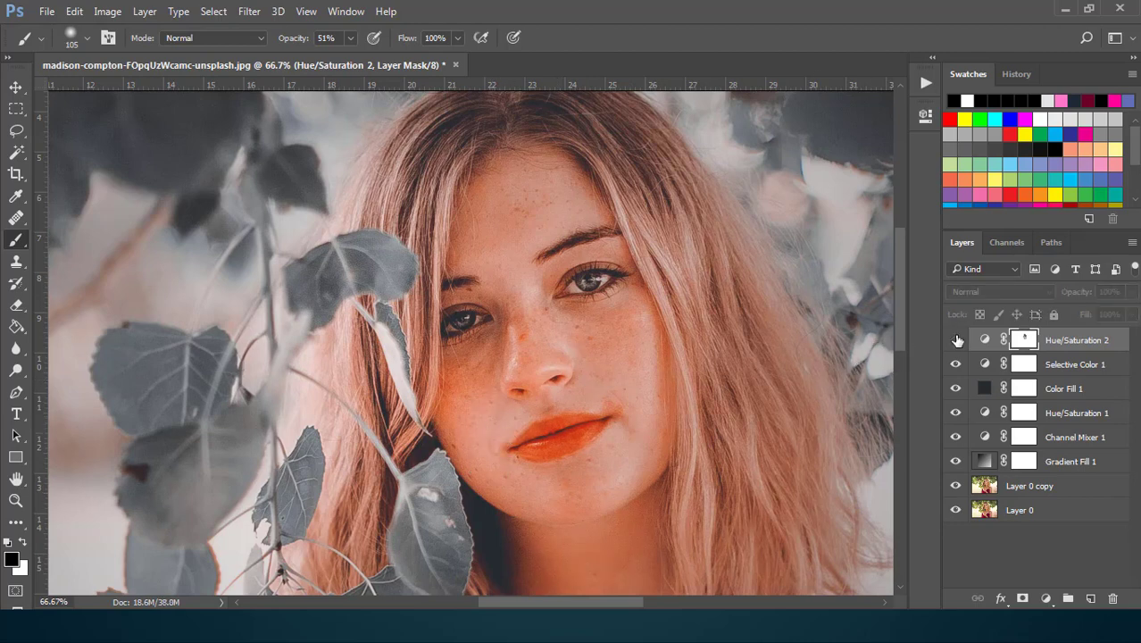
pyautogui.click(956, 340)
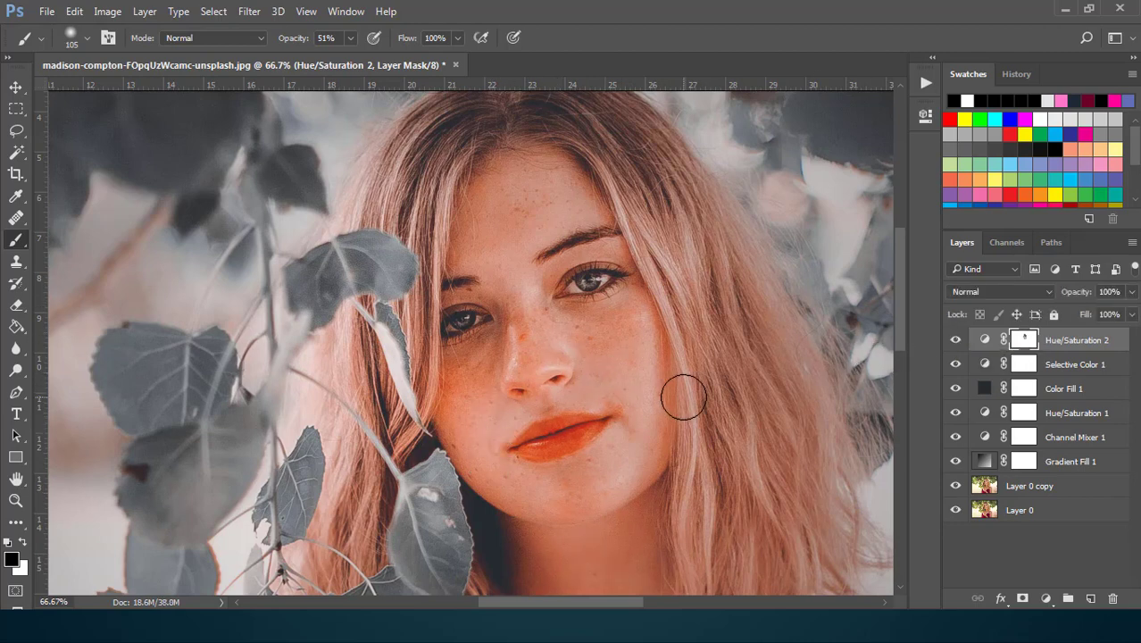
pyautogui.scroll(-5, 683, 393)
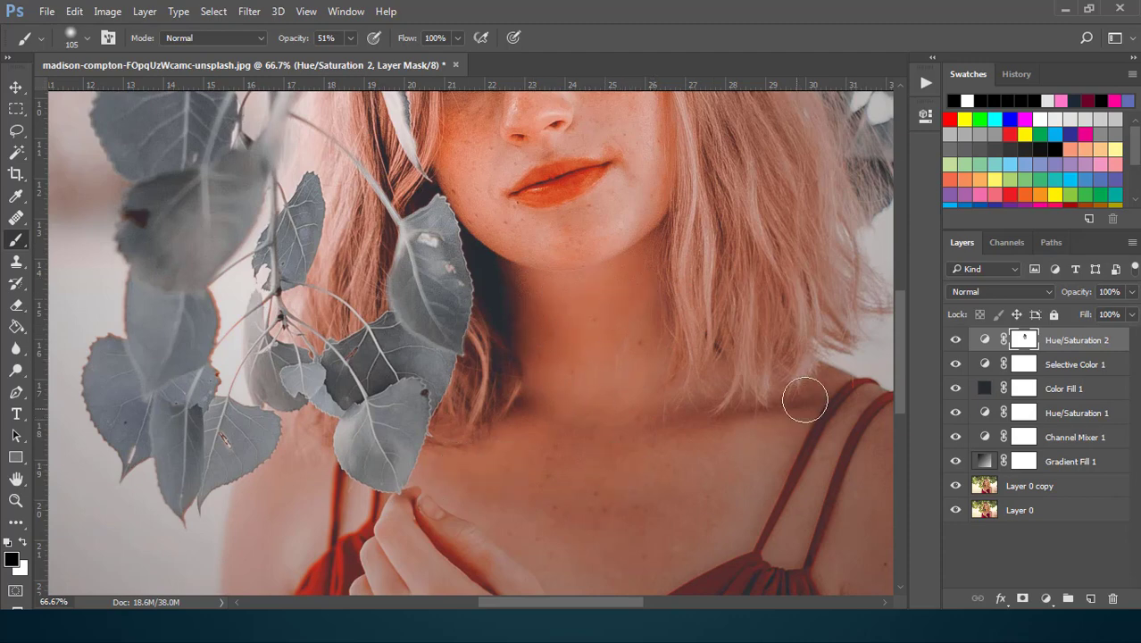
pyautogui.scroll(-3, 572, 492)
pyautogui.scroll(-1, 608, 491)
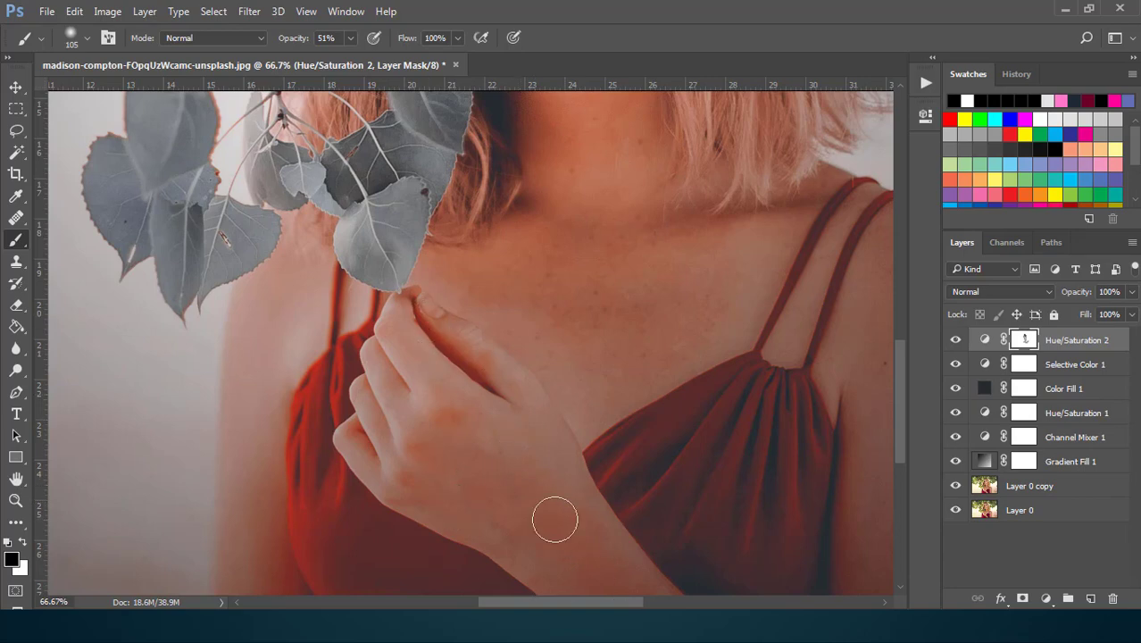
pyautogui.scroll(7, 632, 319)
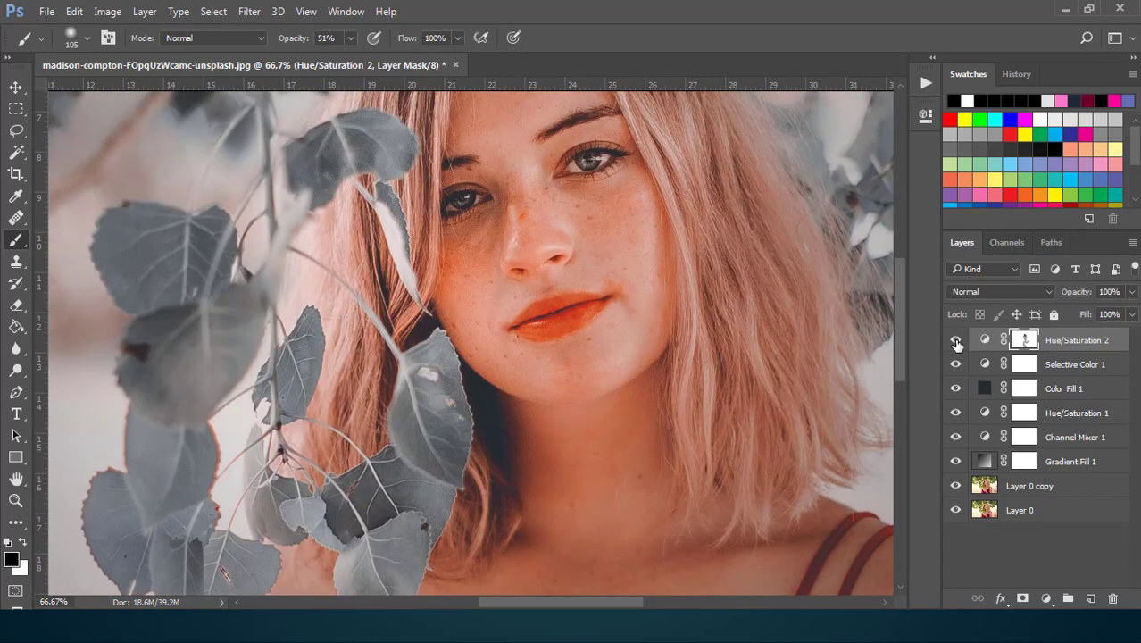
# Paint black over the woman's face on the Hue/Saturation 1 layer mask
pyautogui.click(1027, 416)
pyautogui.click(956, 414)
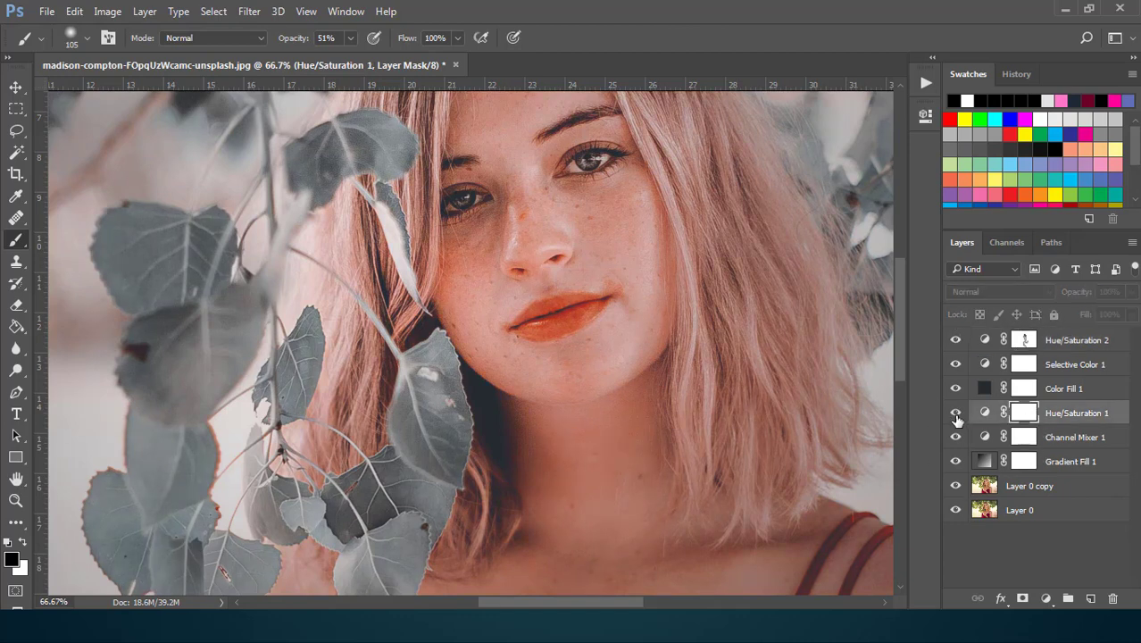
pyautogui.click(955, 414)
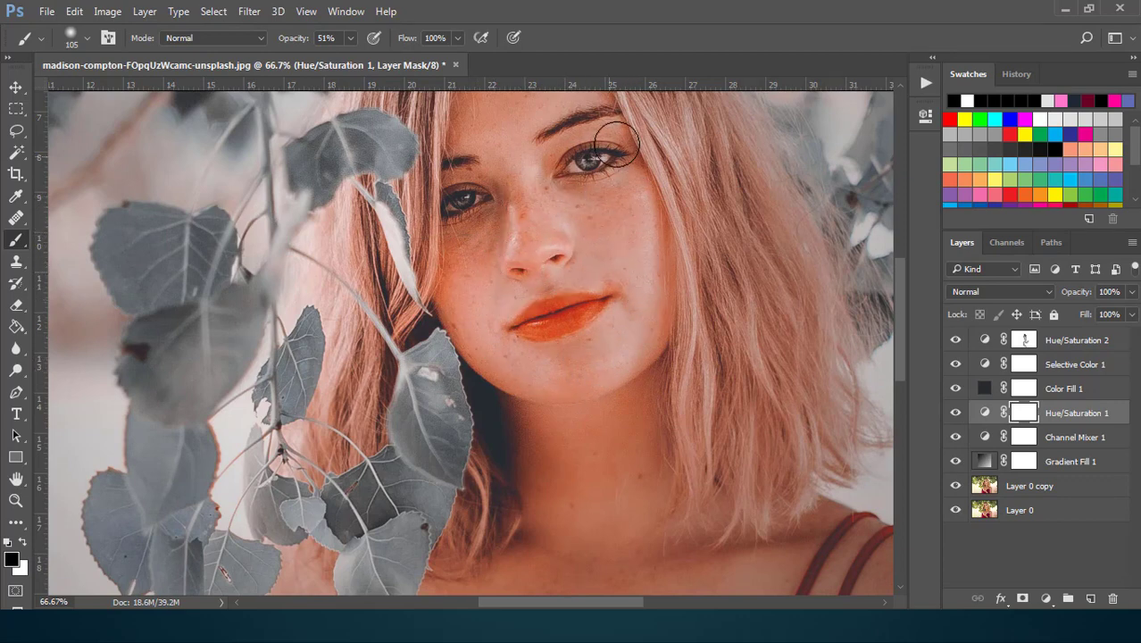
pyautogui.scroll(3, 524, 241)
pyautogui.moveTo(513, 162)
pyautogui.mouseDown()
pyautogui.moveTo(547, 189)
pyautogui.moveTo(580, 183)
pyautogui.moveTo(510, 164)
pyautogui.moveTo(475, 193)
pyautogui.moveTo(521, 191)
pyautogui.mouseUp()
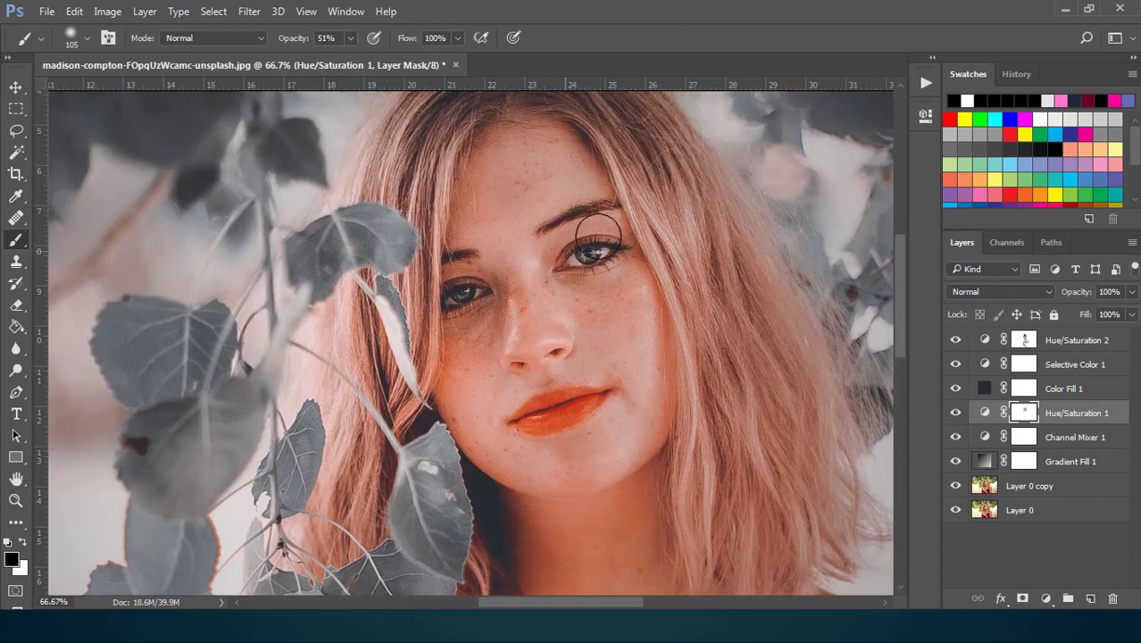
# Continue masking Hue/Saturation 1 in black over the neck, chest, hand, shoulder and arm
pyautogui.scroll(-3, 578, 450)
pyautogui.scroll(-6, 584, 450)
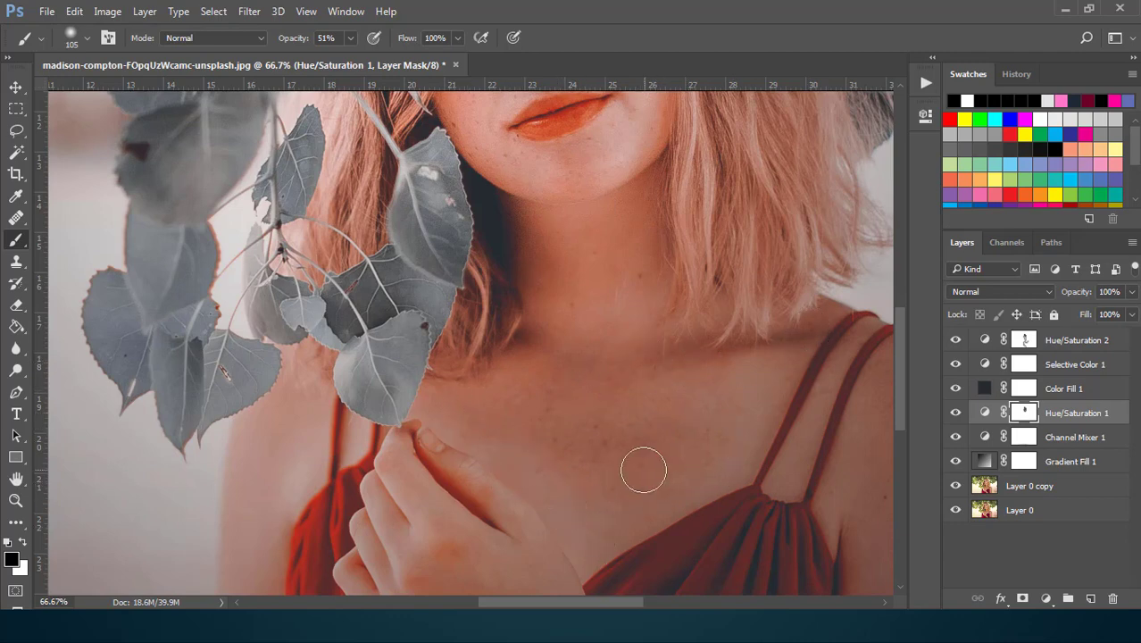
pyautogui.scroll(-2, 646, 421)
pyautogui.scroll(-5, 645, 421)
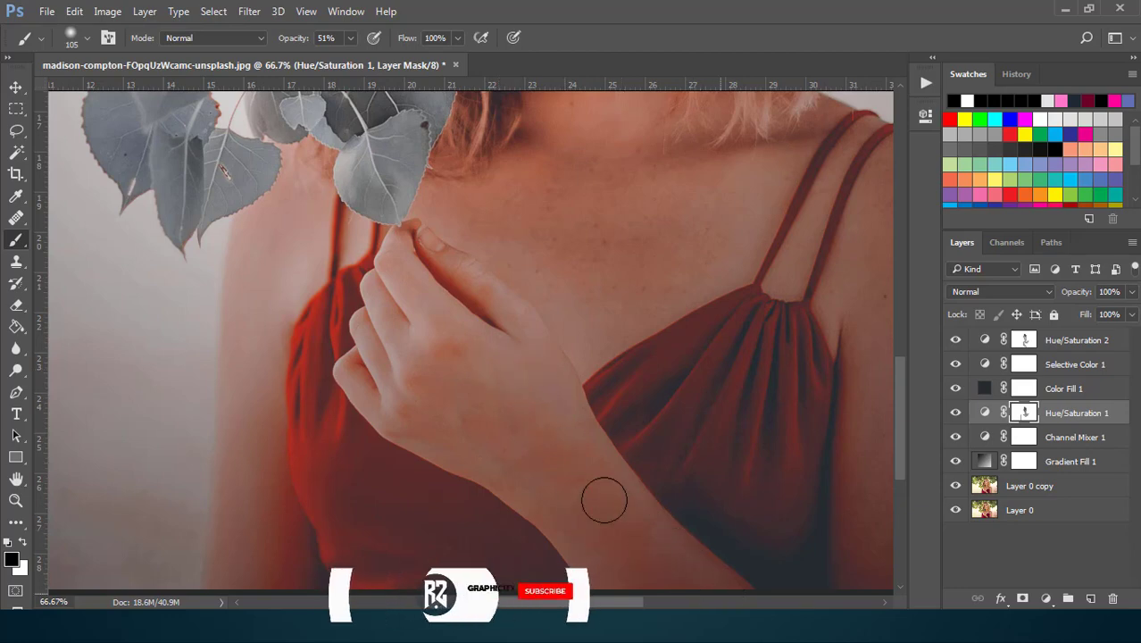
pyautogui.hscroll(5, 473, 183)
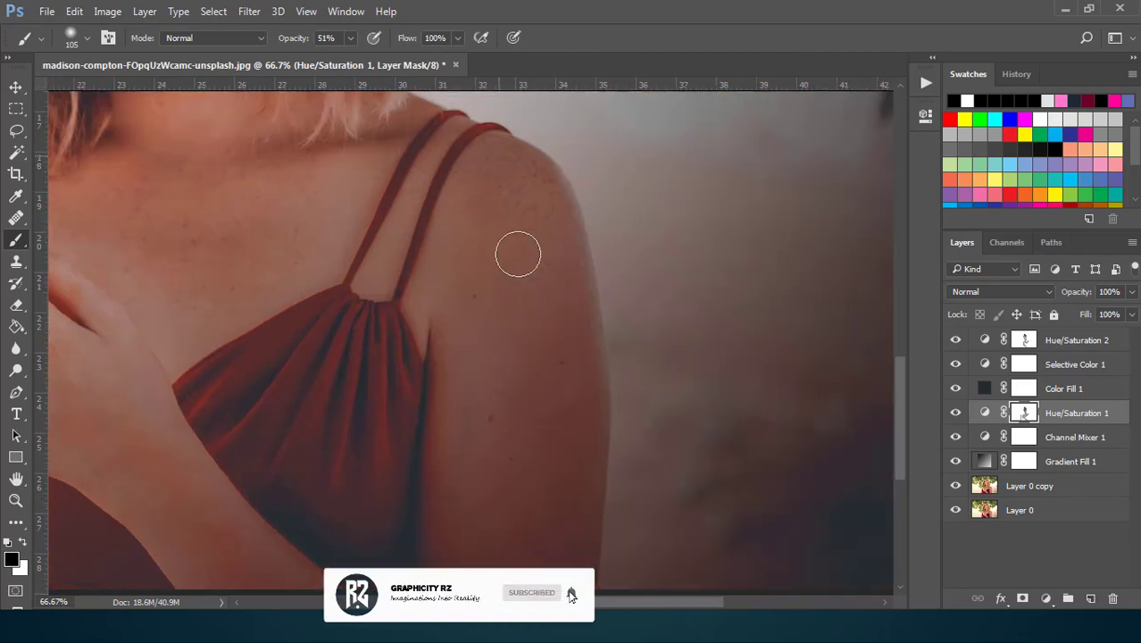
pyautogui.moveTo(551, 202)
pyautogui.mouseDown()
pyautogui.moveTo(556, 359)
pyautogui.moveTo(554, 282)
pyautogui.moveTo(490, 216)
pyautogui.moveTo(543, 232)
pyautogui.moveTo(561, 253)
pyautogui.moveTo(578, 365)
pyautogui.moveTo(529, 444)
pyautogui.mouseUp()
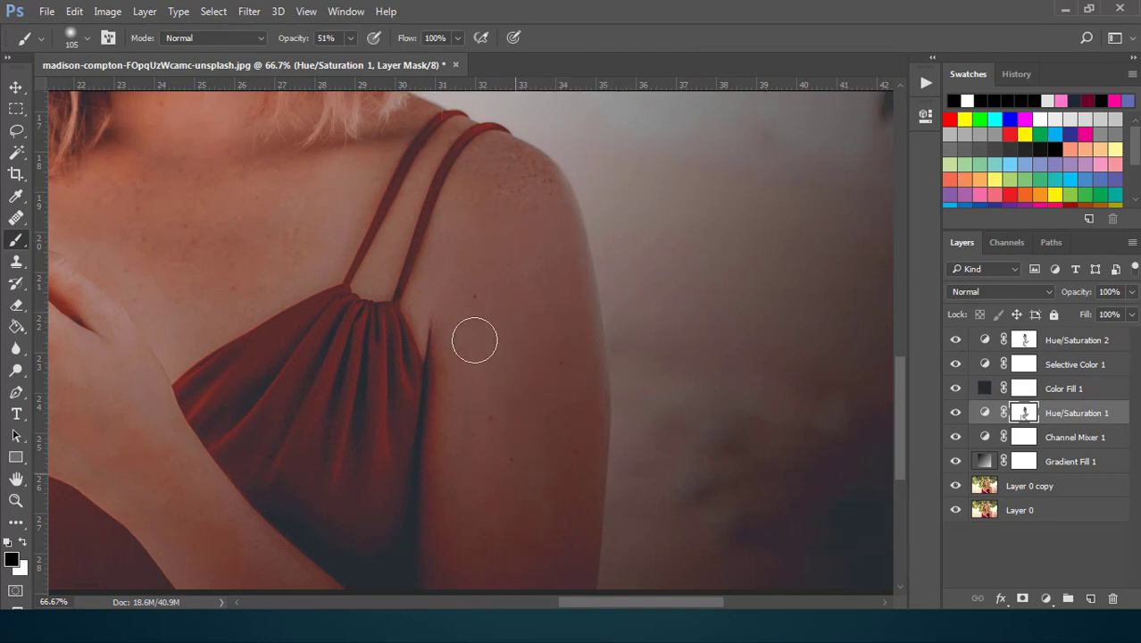
pyautogui.scroll(-3, 517, 372)
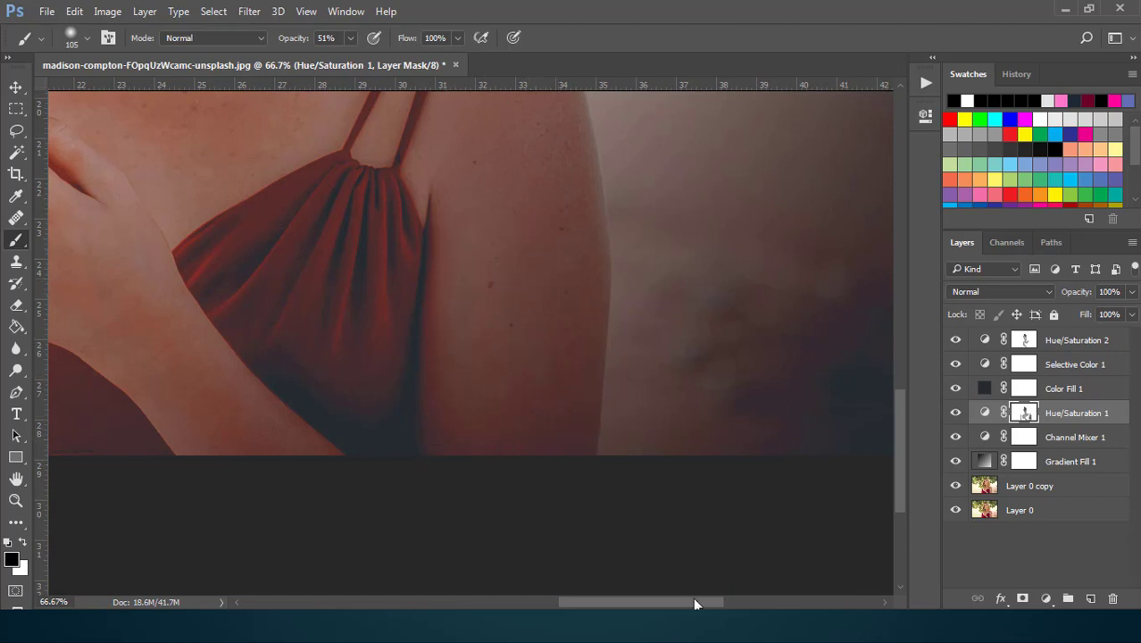
pyautogui.moveTo(695, 604); pyautogui.dragTo(643, 605)
pyautogui.scroll(5, 624, 364)
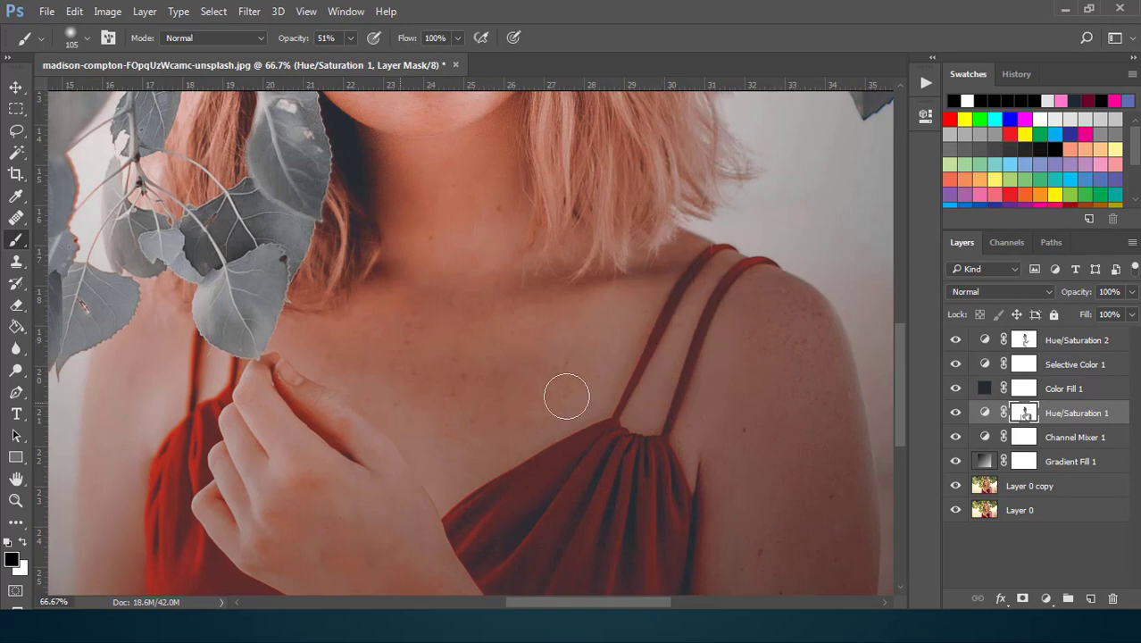
pyautogui.scroll(3, 496, 343)
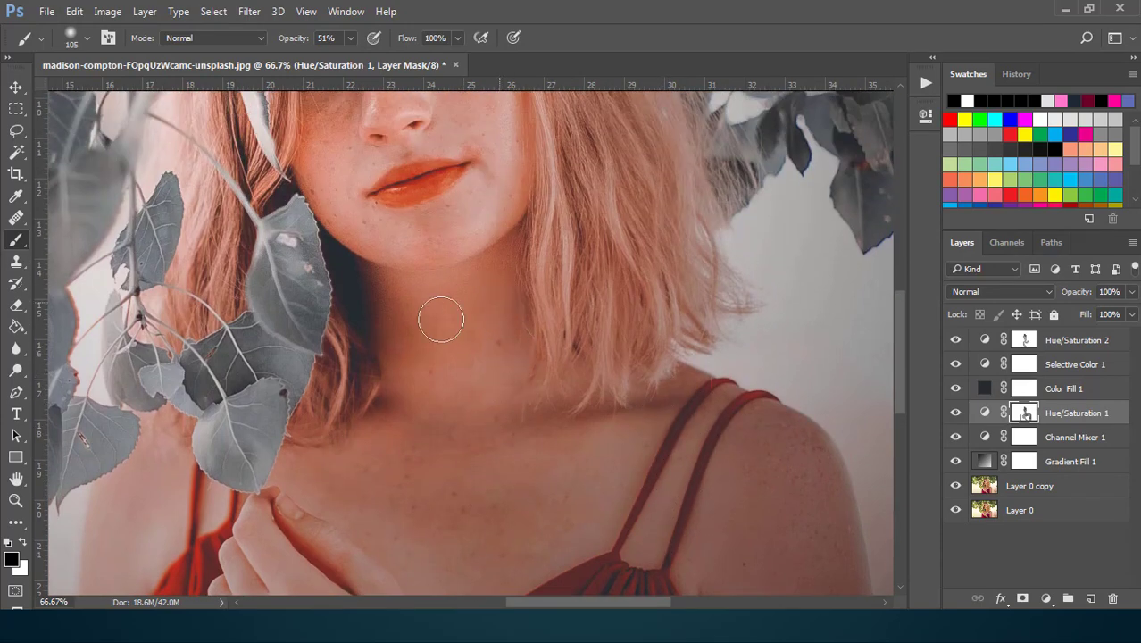
pyautogui.scroll(5, 484, 419)
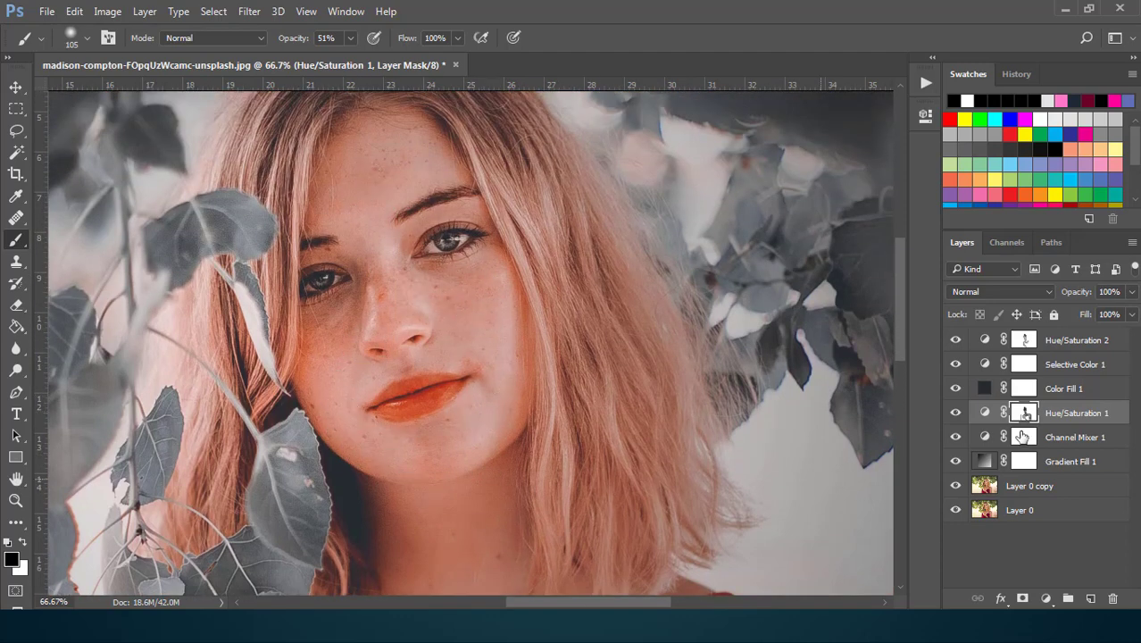
# Compare the portrait with and without the Hue/Saturation 1 and Channel Mixer 1 adjustments
pyautogui.click(955, 414)
pyautogui.click(956, 413)
pyautogui.click(956, 437)
# Apply the Camera Raw filter to Layer 0 copy with luminance noise reduction at 23 and a reduced luminance detail
pyautogui.click(1093, 489)
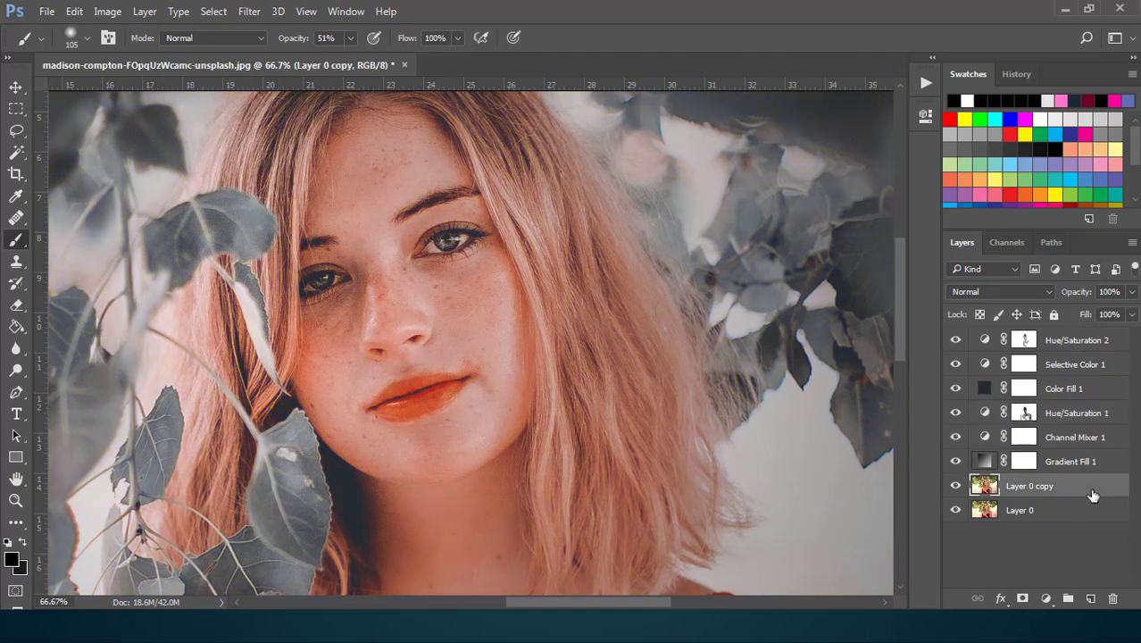
pyautogui.click(250, 11)
pyautogui.click(357, 108)
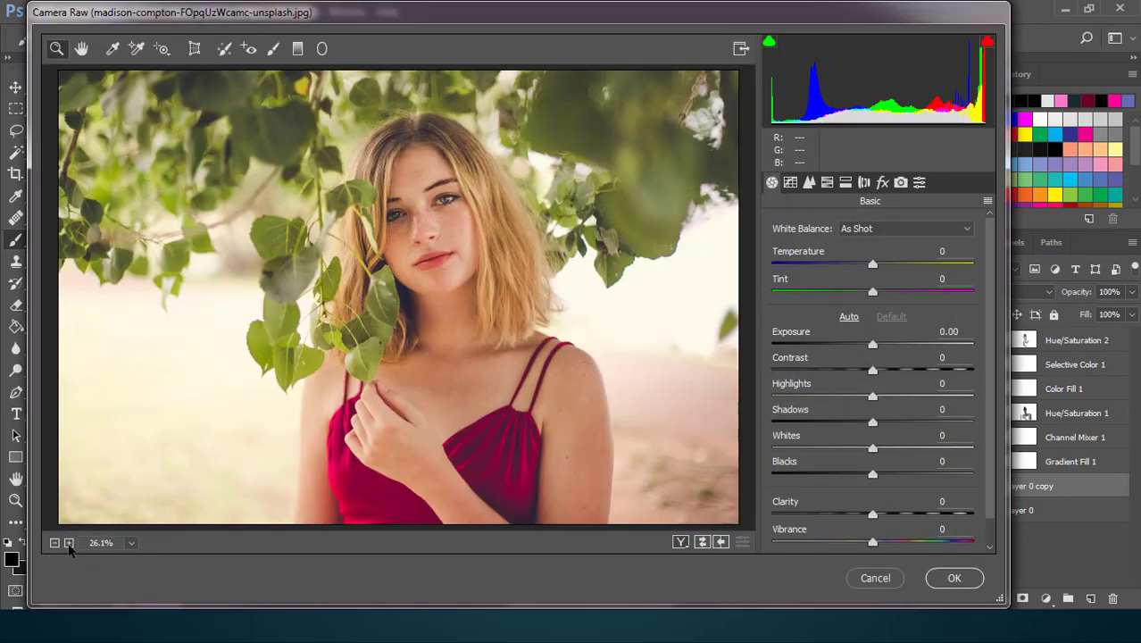
pyautogui.click(69, 542)
pyautogui.click(69, 542)
pyautogui.click(69, 542)
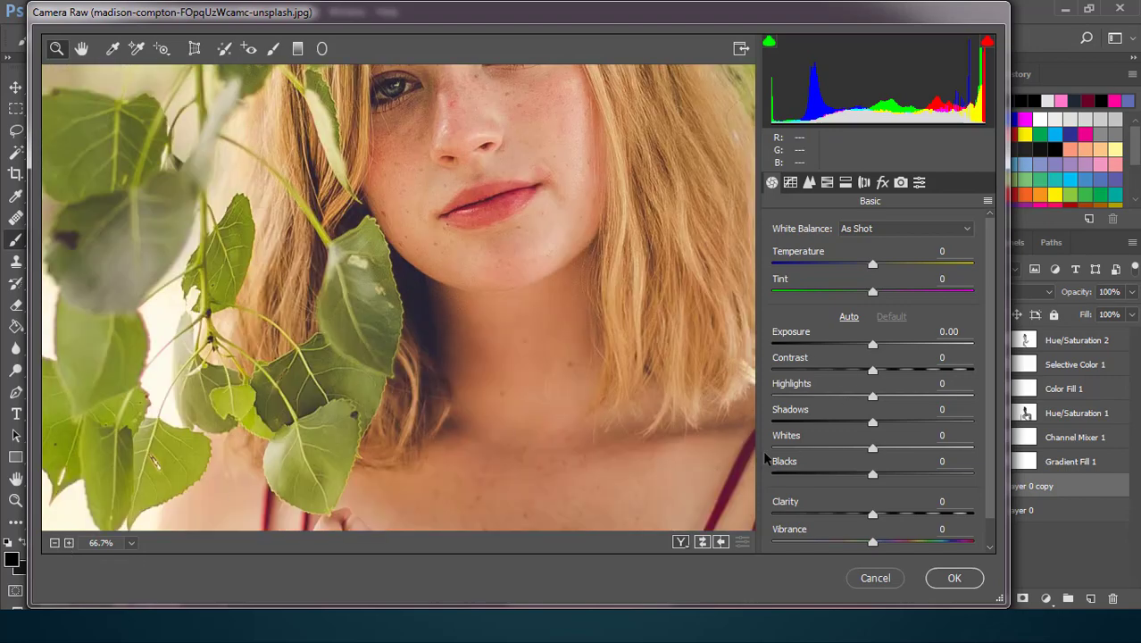
pyautogui.click(810, 183)
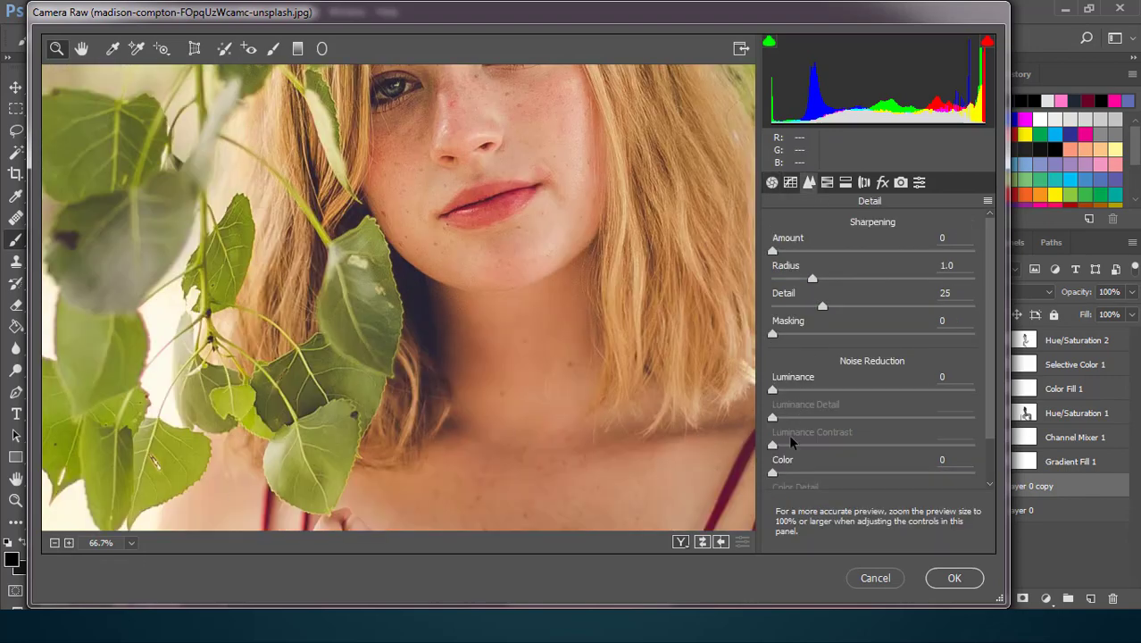
pyautogui.click(797, 390)
pyautogui.moveTo(797, 390); pyautogui.dragTo(821, 390)
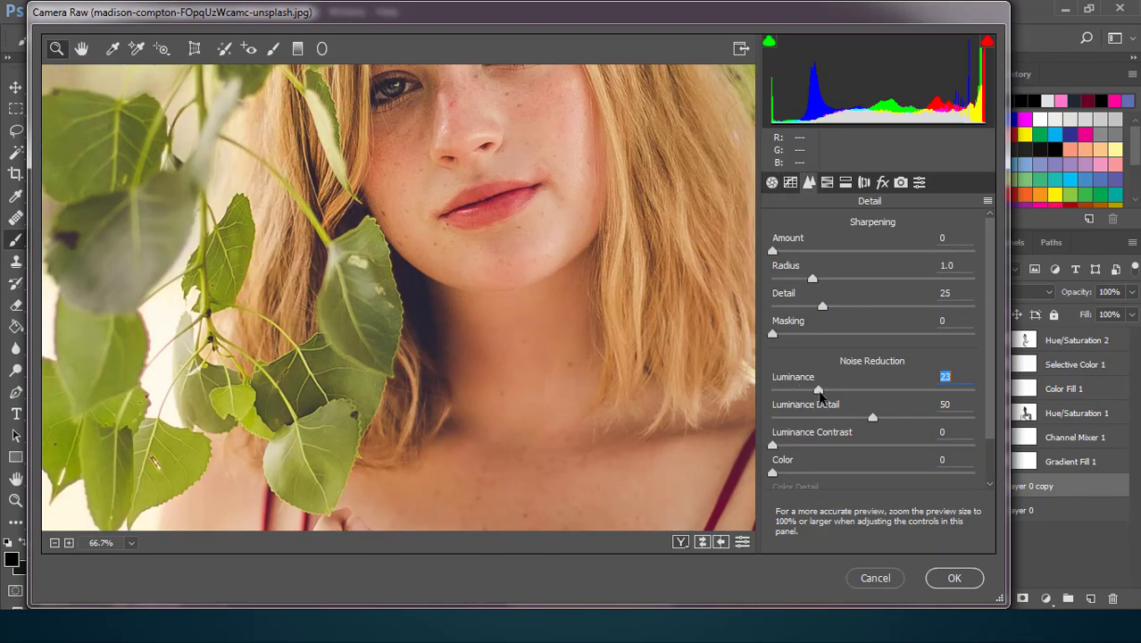
pyautogui.moveTo(873, 416); pyautogui.dragTo(845, 417)
pyautogui.click(948, 577)
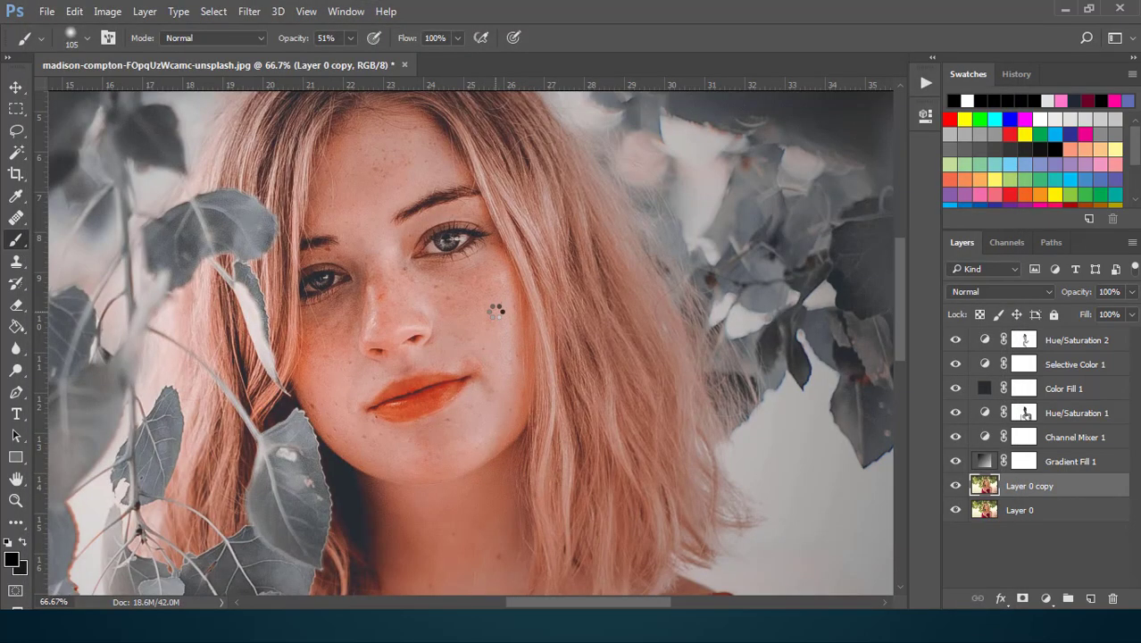
pyautogui.click(955, 487)
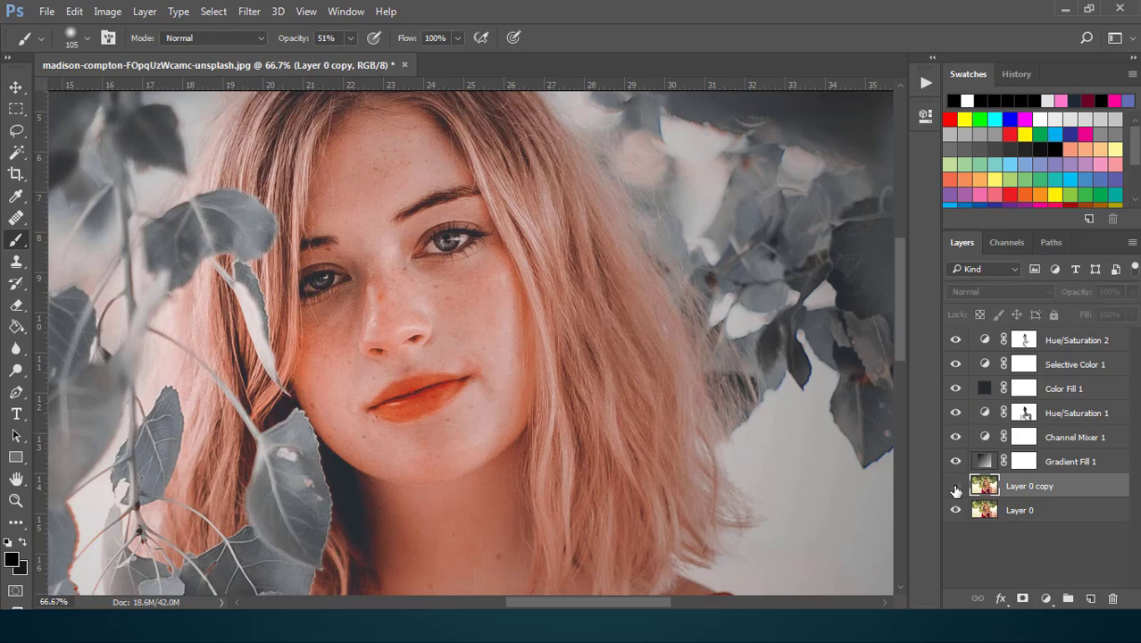
pyautogui.click(955, 487)
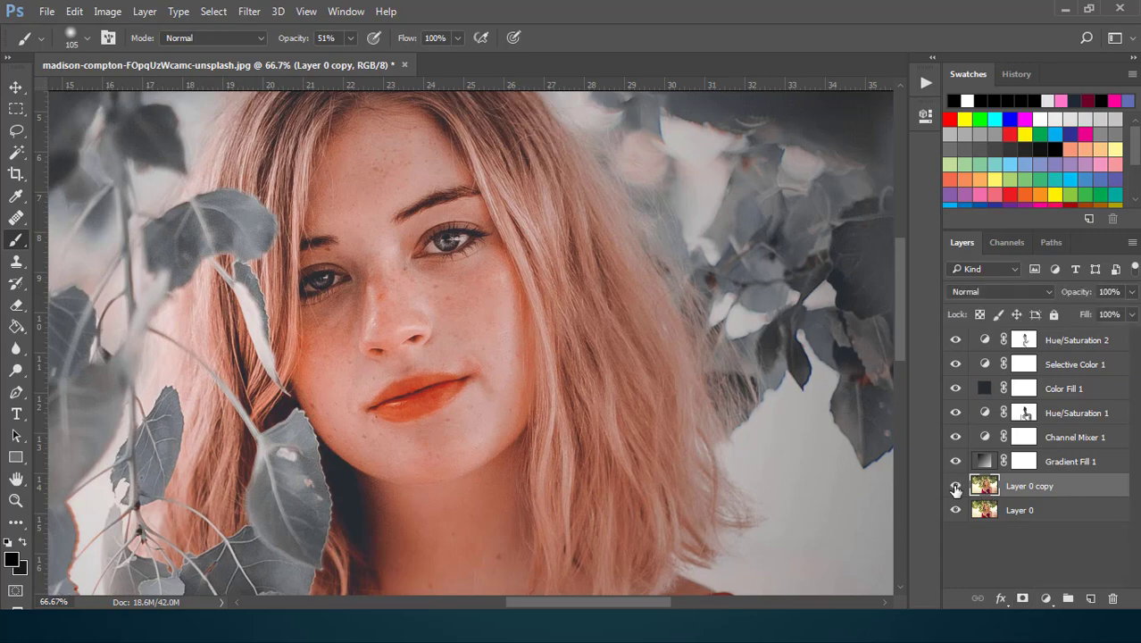
# Switch to the Move tool and make the top Hue/Saturation 2 layer active
pyautogui.click(16, 82)
pyautogui.hotkey('ctrl', '-')
pyautogui.hotkey('ctrl', '-')
pyautogui.hotkey('ctrl', '-')
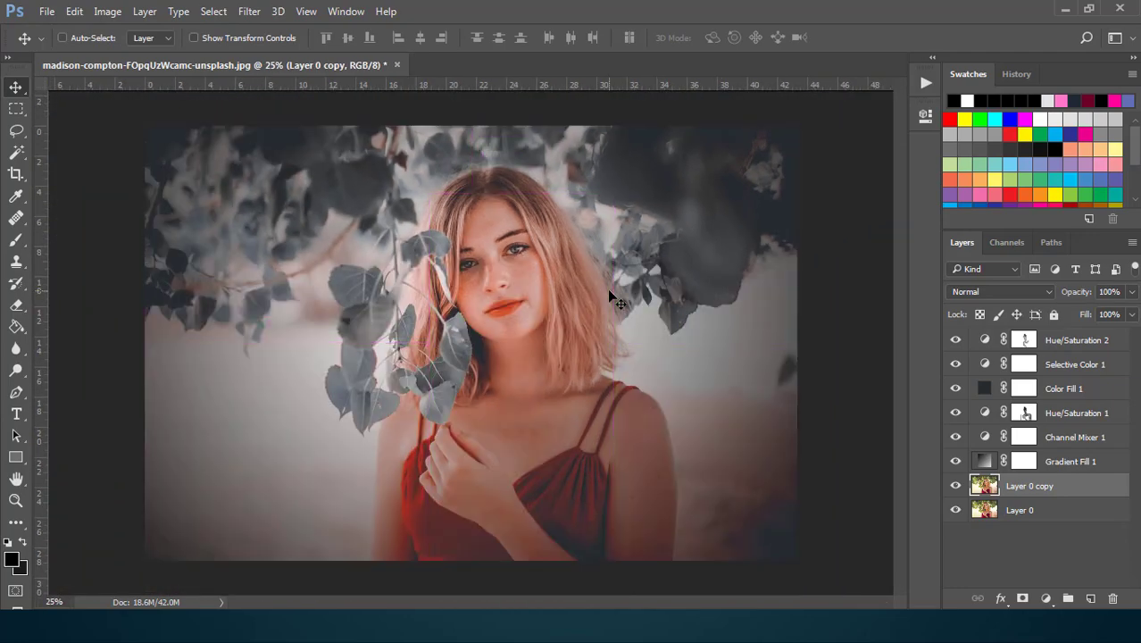
pyautogui.click(1126, 341)
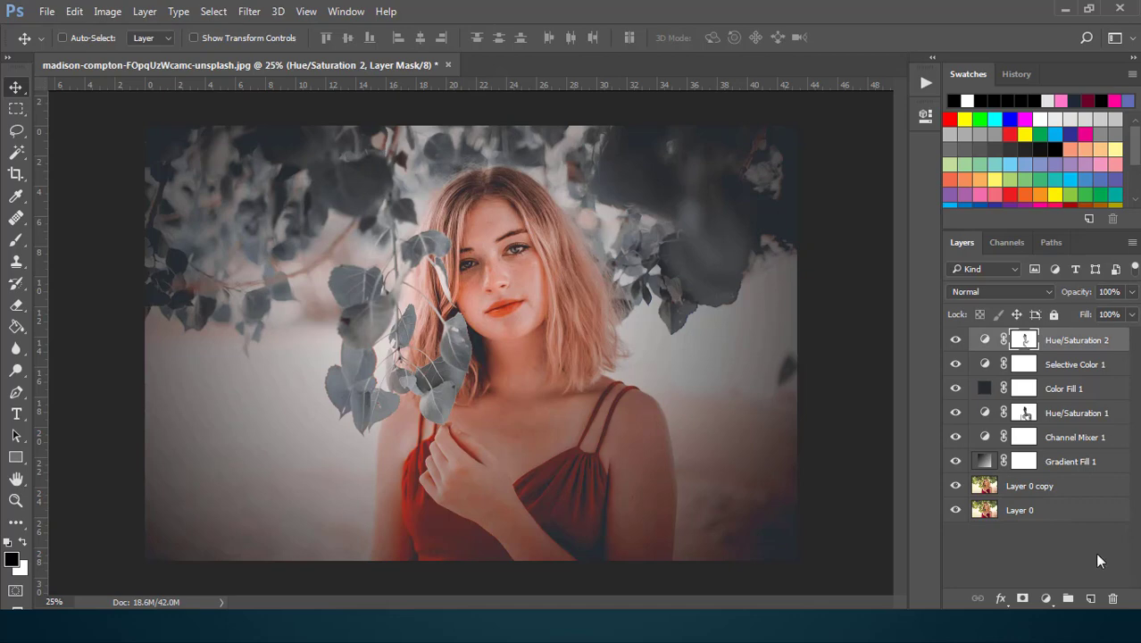
# Compare the portrait with and without Hue/Saturation 2, and move the Color Fill 1 layer to the top of the stack
pyautogui.click(954, 341)
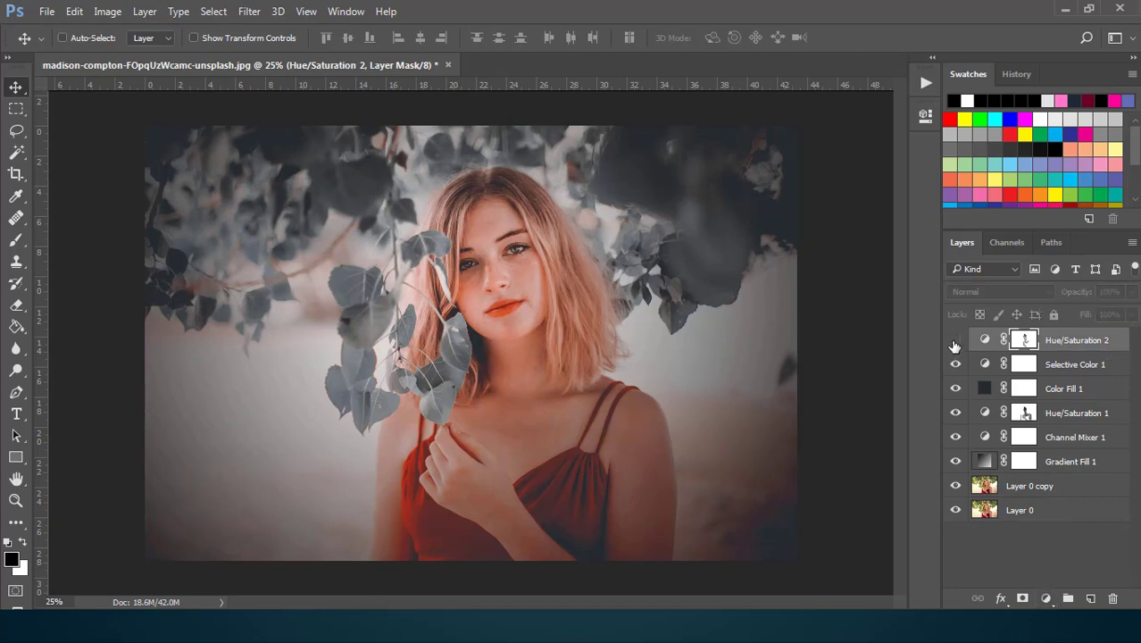
pyautogui.click(954, 341)
pyautogui.click(1114, 391)
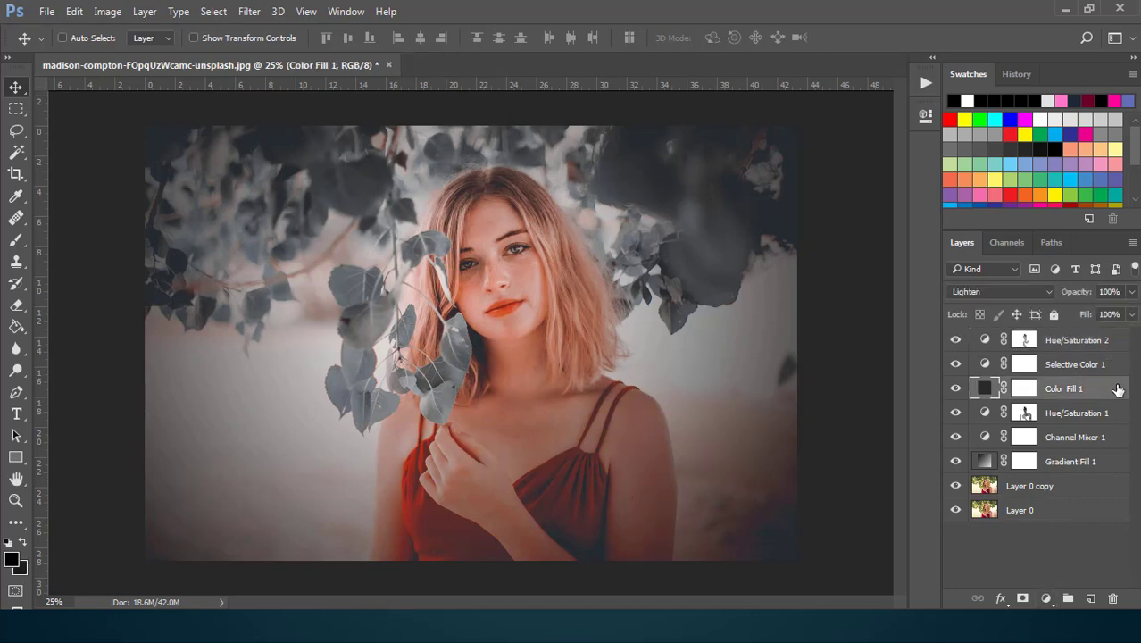
pyautogui.moveTo(1117, 390); pyautogui.dragTo(1110, 330)
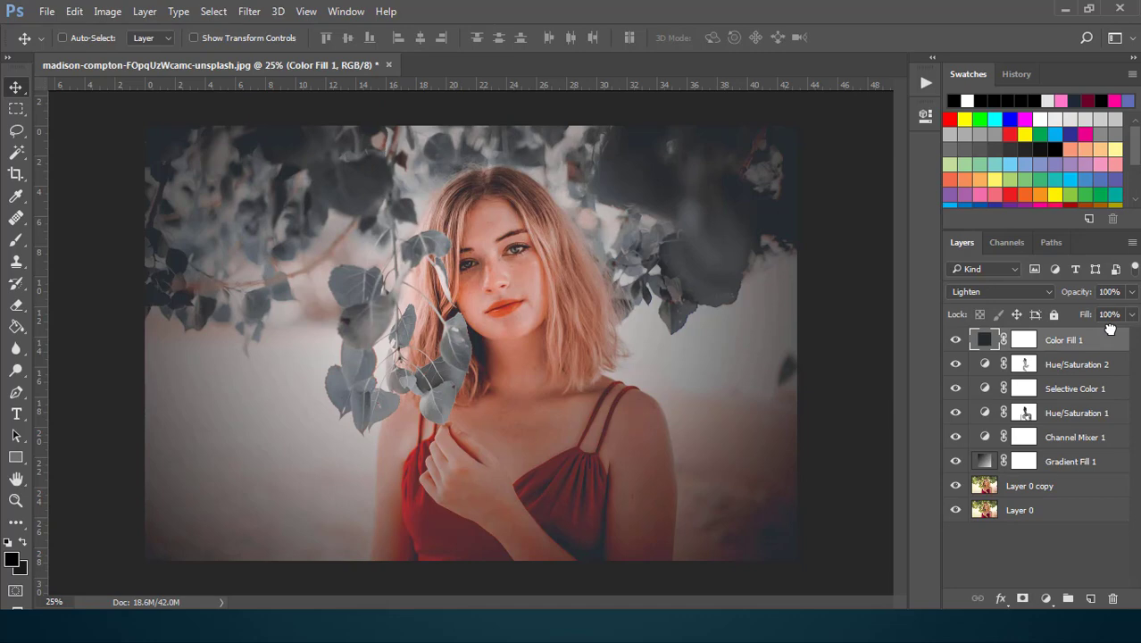
# Add a Brightness/Contrast adjustment layer above Color Fill 1 with brightness 20 and contrast 10
pyautogui.click(1046, 595)
pyautogui.click(983, 300)
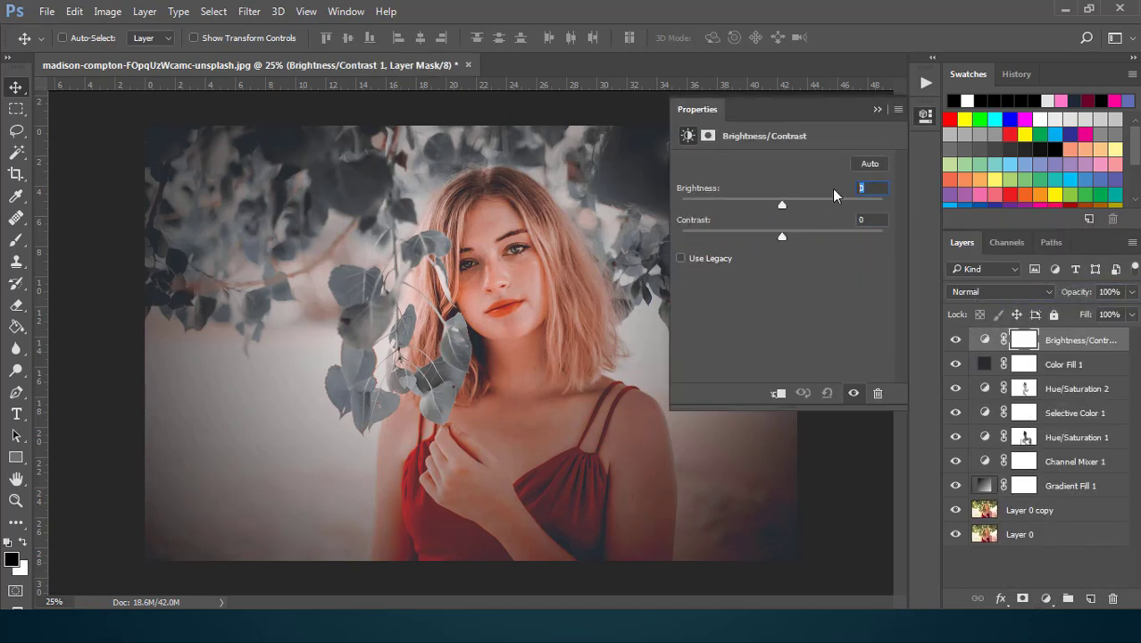
pyautogui.write('20')
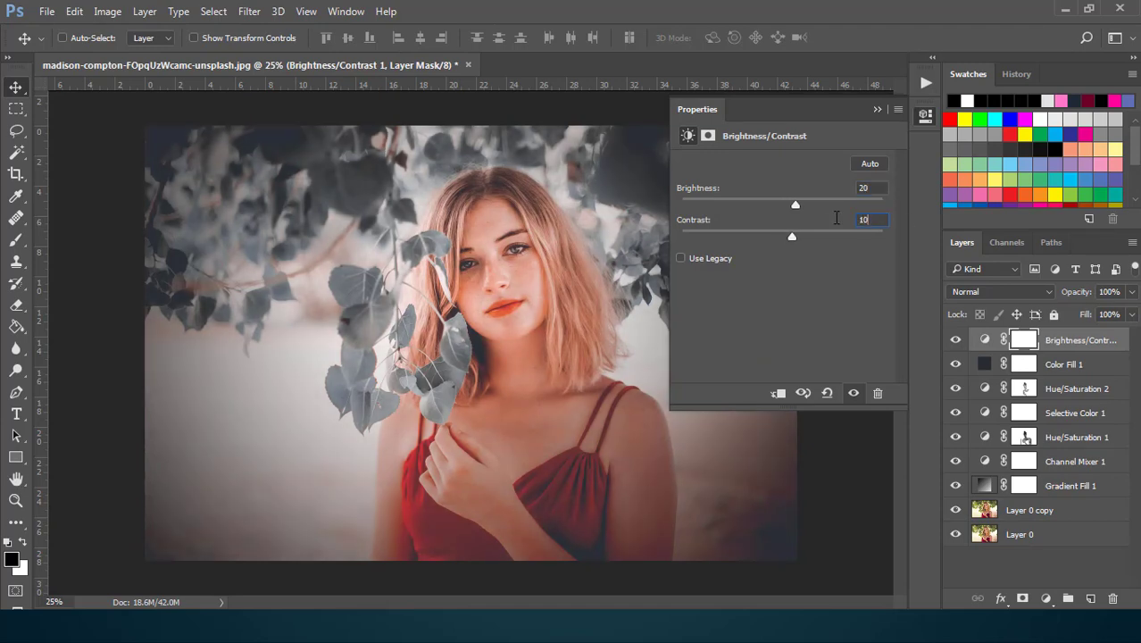
pyautogui.click(877, 109)
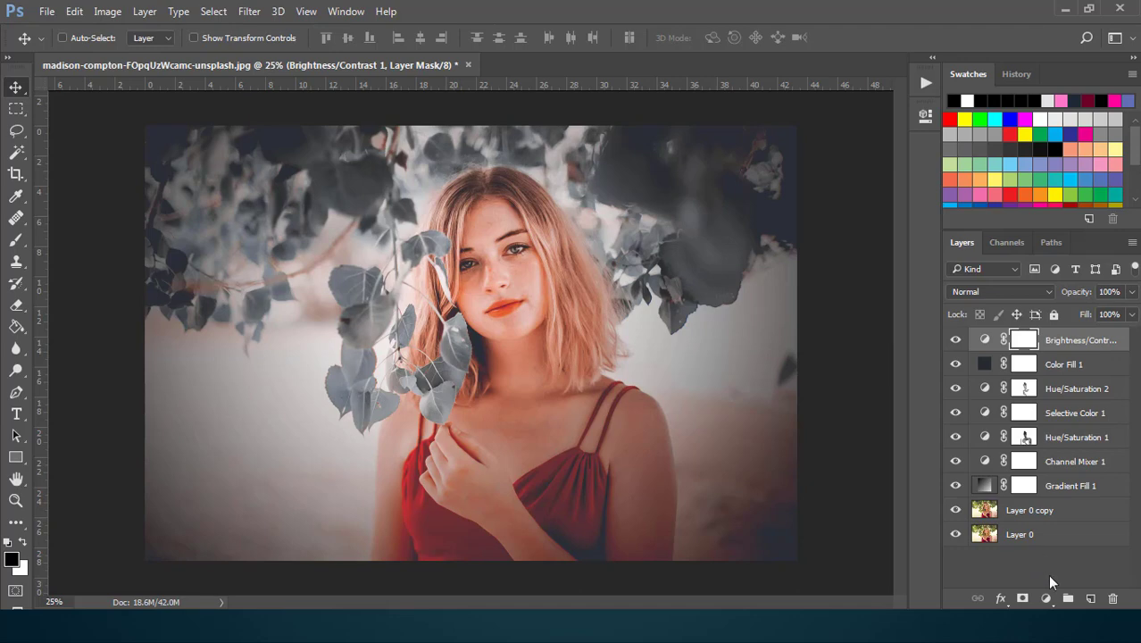
# Add a Curves adjustment layer on top, raising the RGB black point and pulling the shadows down slightly for a faded look
pyautogui.click(1045, 598)
pyautogui.click(1018, 328)
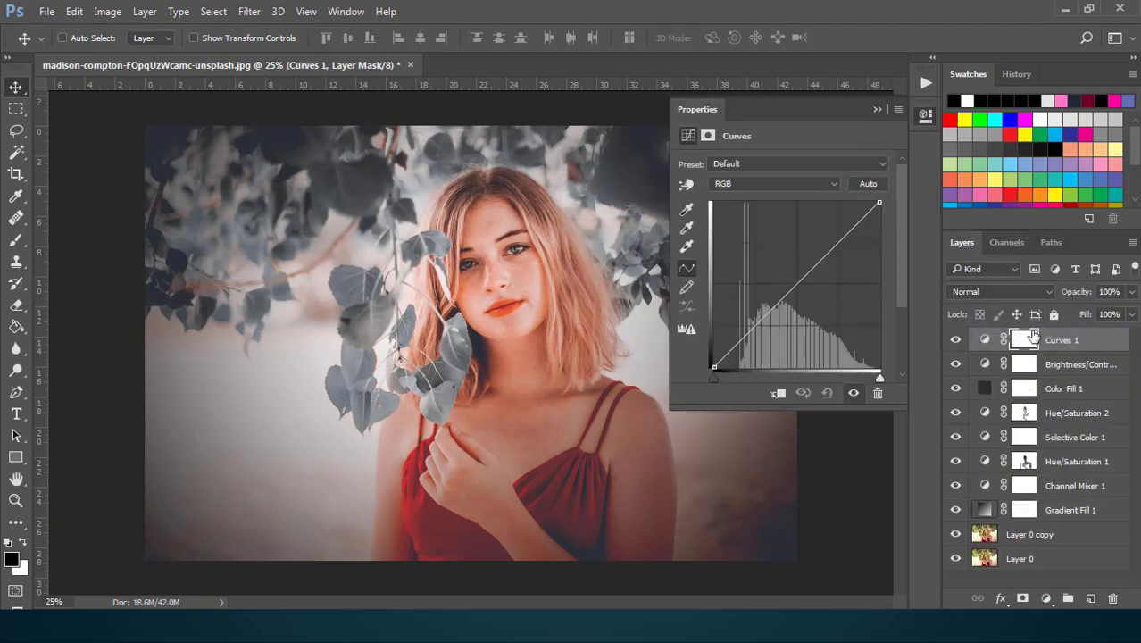
pyautogui.moveTo(711, 367); pyautogui.dragTo(705, 340)
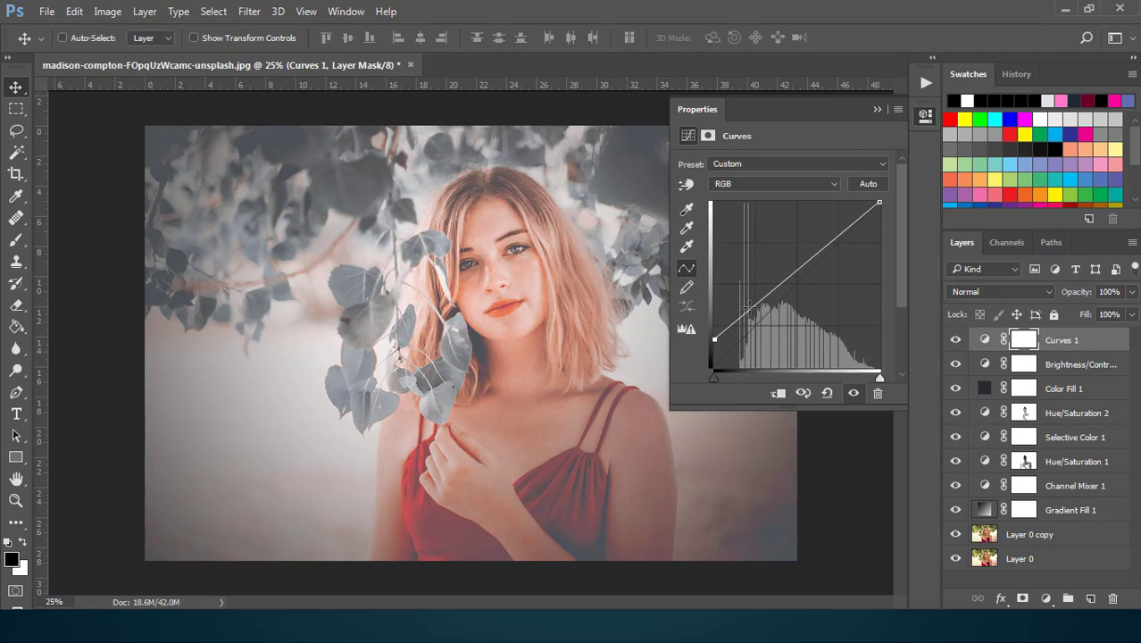
pyautogui.moveTo(751, 307); pyautogui.dragTo(755, 315)
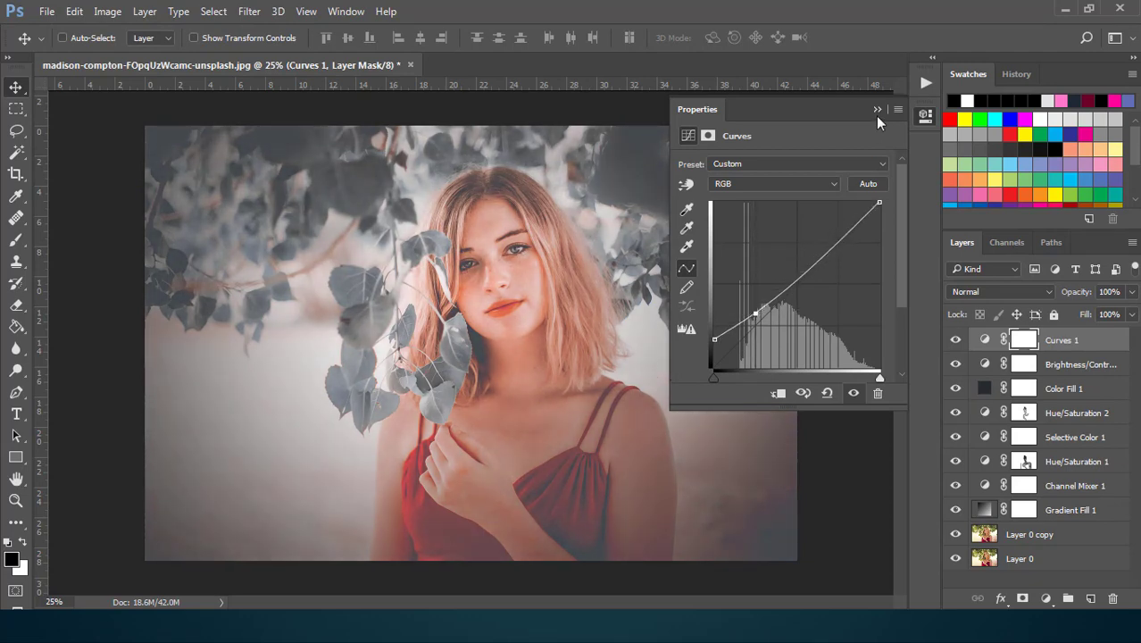
pyautogui.click(877, 110)
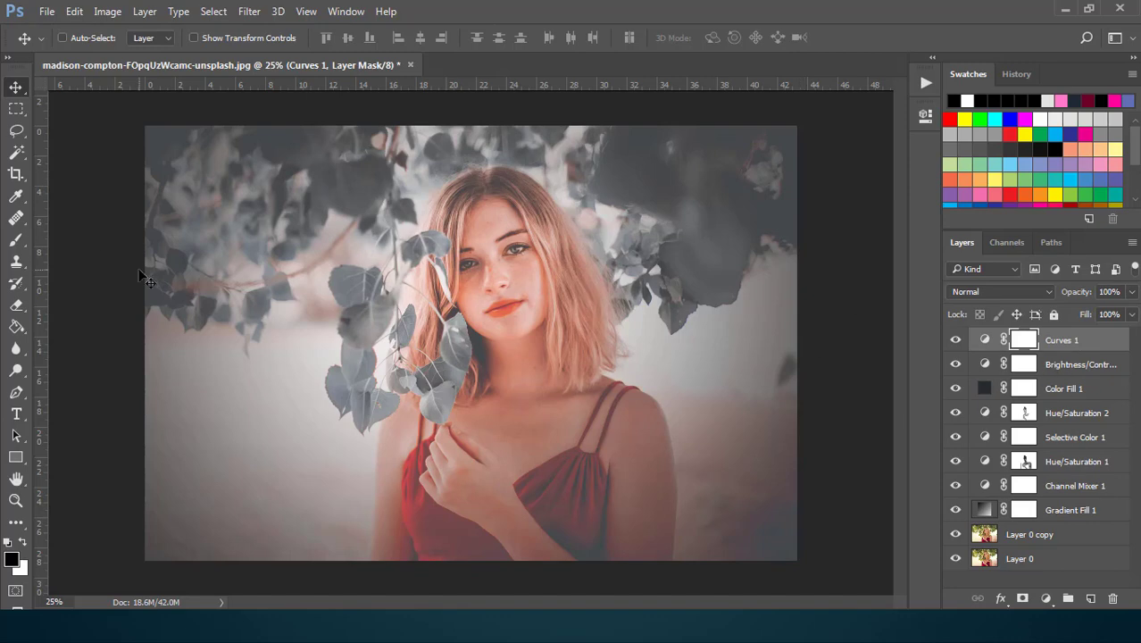
# Mask Curves 1 over the face with one dab of a soft black 1457 px brush at 100% opacity
pyautogui.press('i')
pyautogui.click(12, 558)
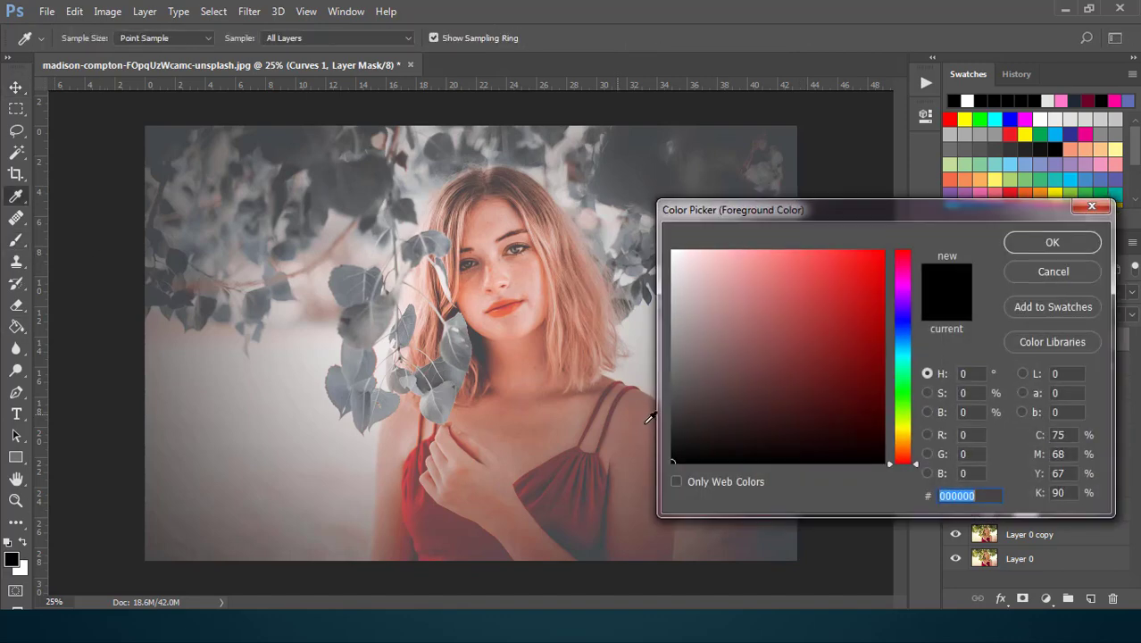
pyautogui.moveTo(714, 451); pyautogui.dragTo(638, 477)
pyautogui.click(1011, 243)
pyautogui.press('b')
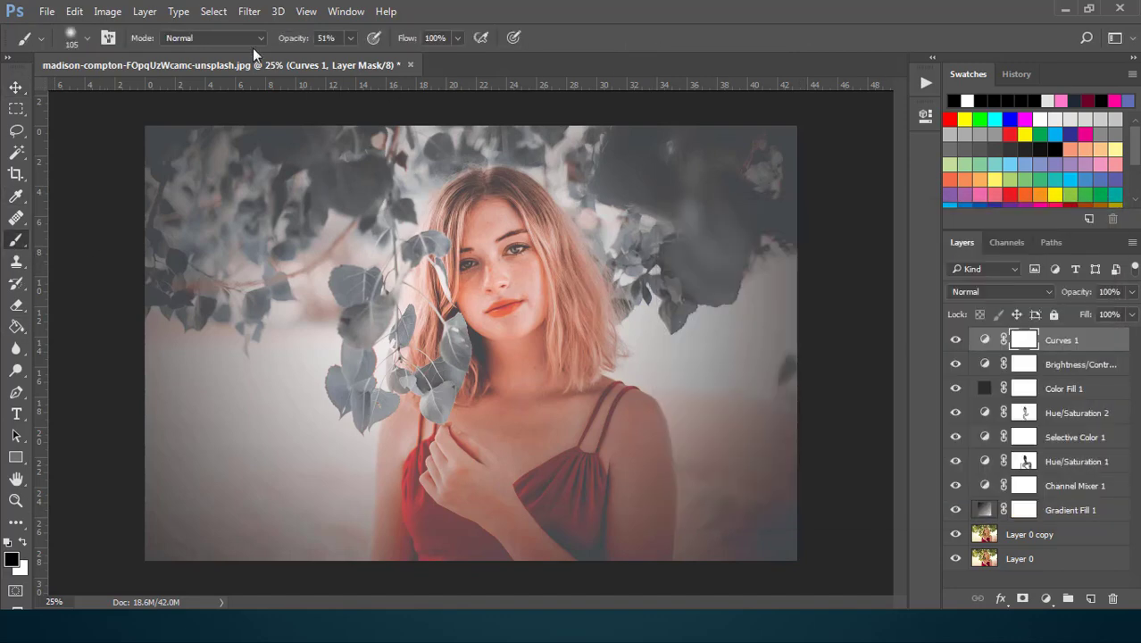
pyautogui.click(86, 38)
pyautogui.click(189, 93)
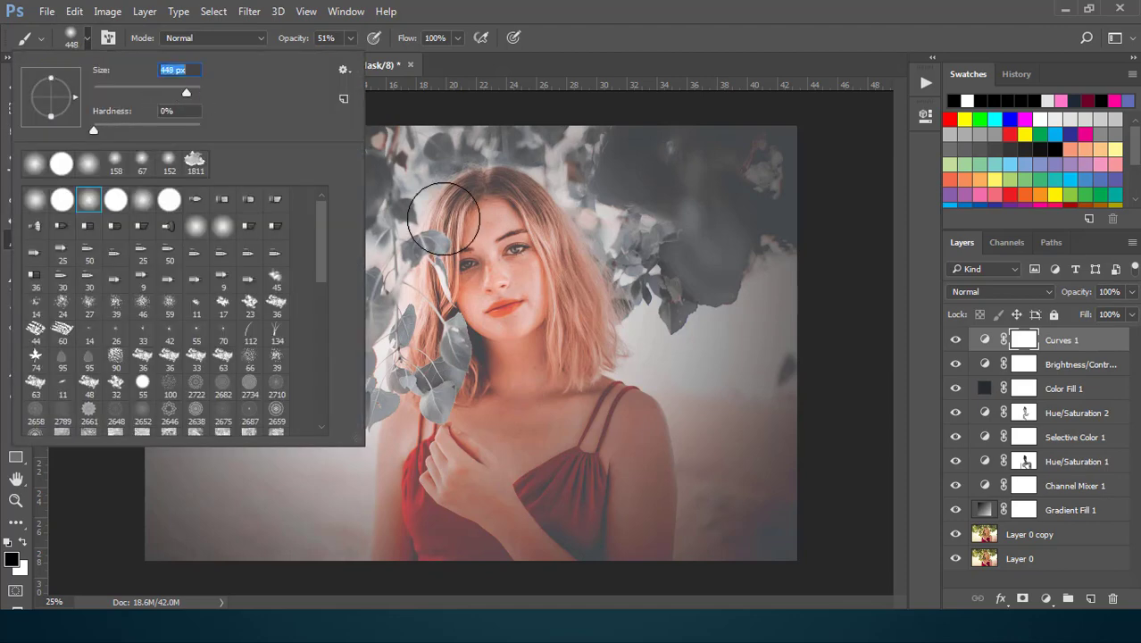
pyautogui.click(87, 40)
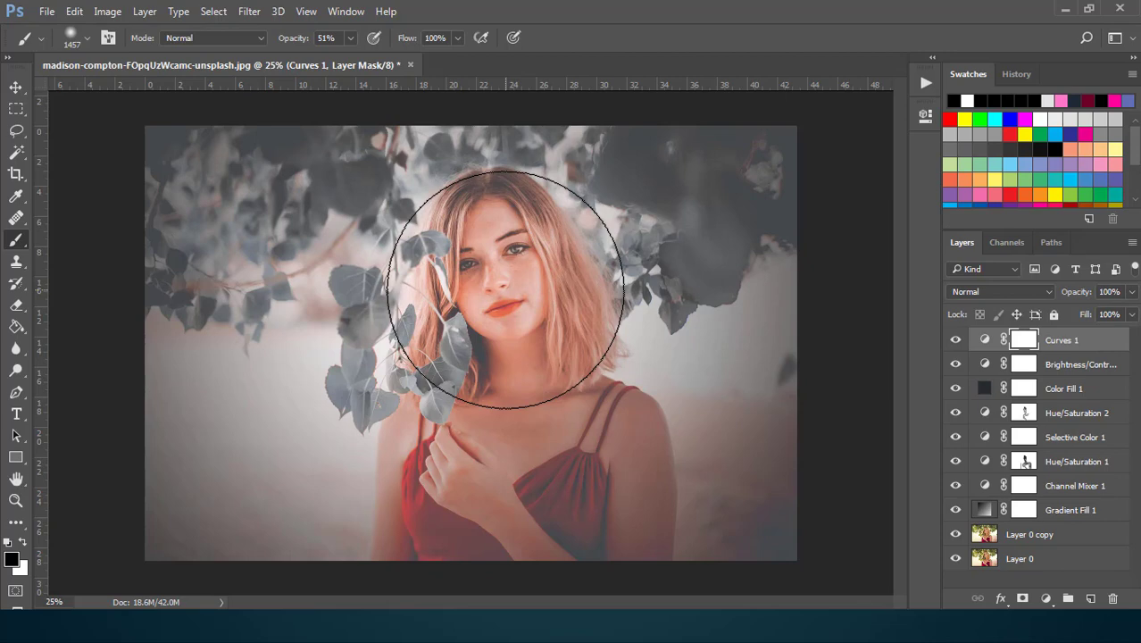
pyautogui.moveTo(350, 38); pyautogui.dragTo(455, 128)
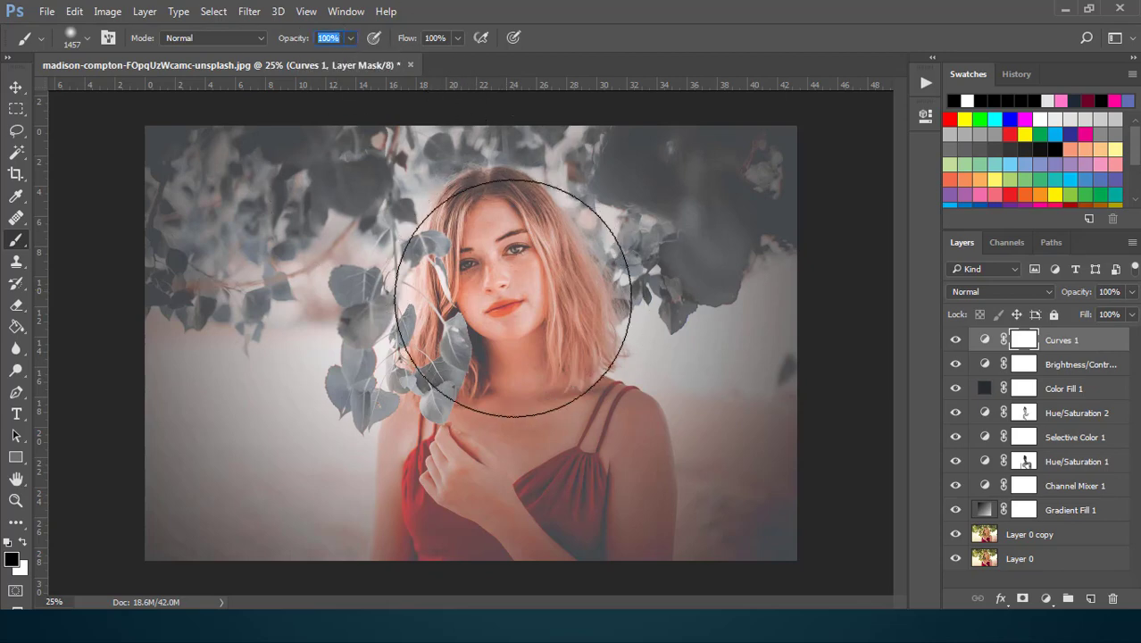
pyautogui.click(508, 290)
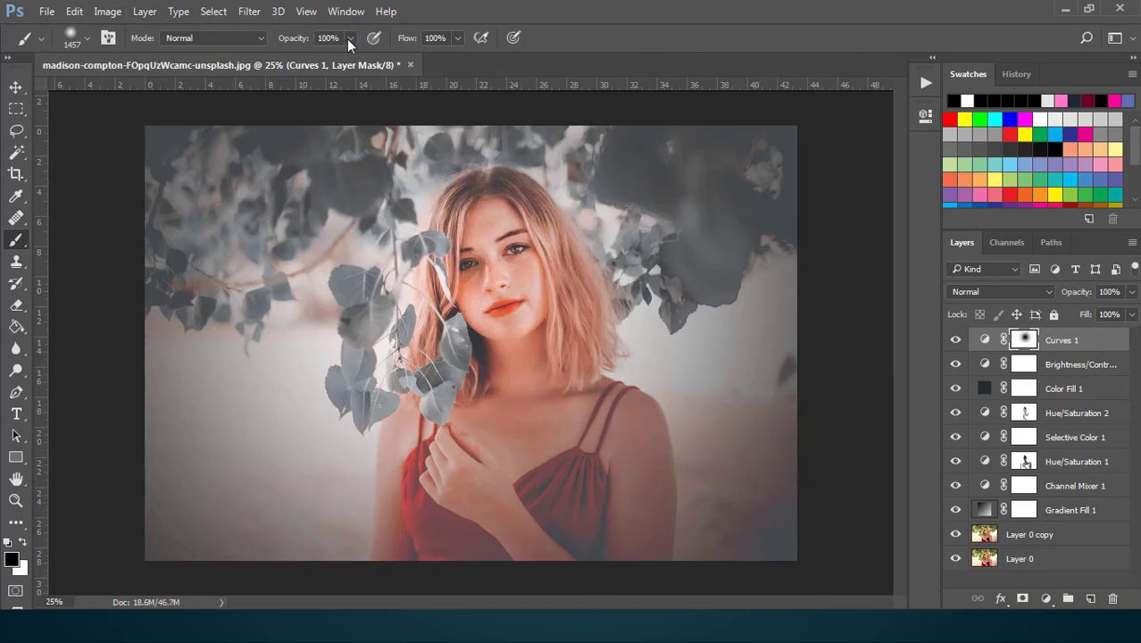
# Soften the Curves 1 mask around the woman with a 2874 px black brush at 37% opacity, and switch to the Move tool
pyautogui.click(87, 38)
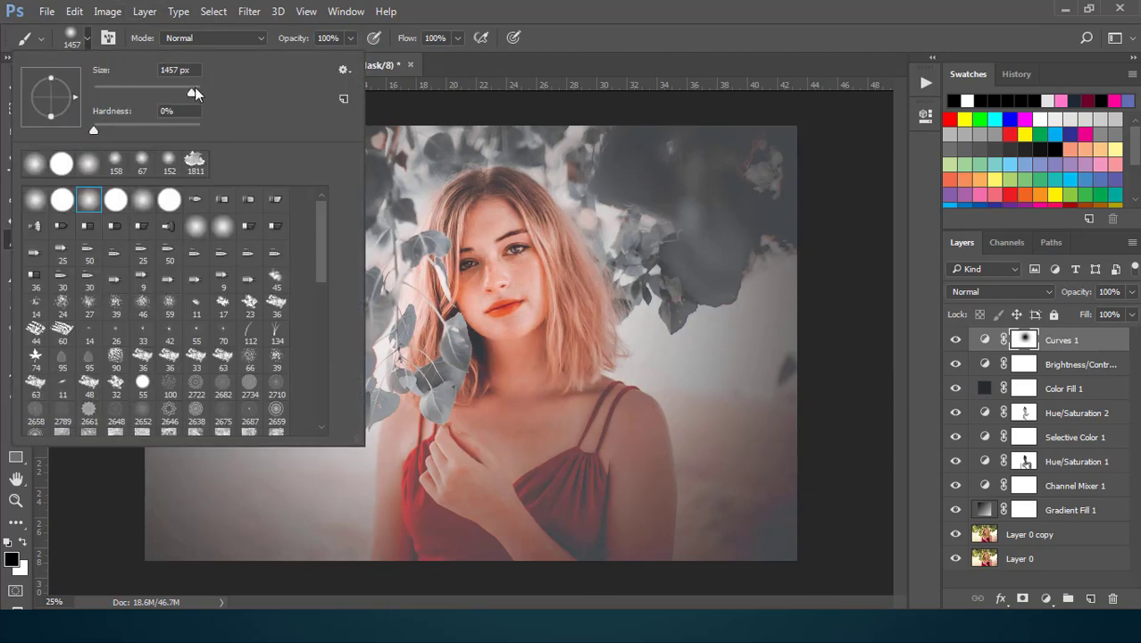
pyautogui.moveTo(195, 87); pyautogui.dragTo(200, 87)
pyautogui.click(87, 38)
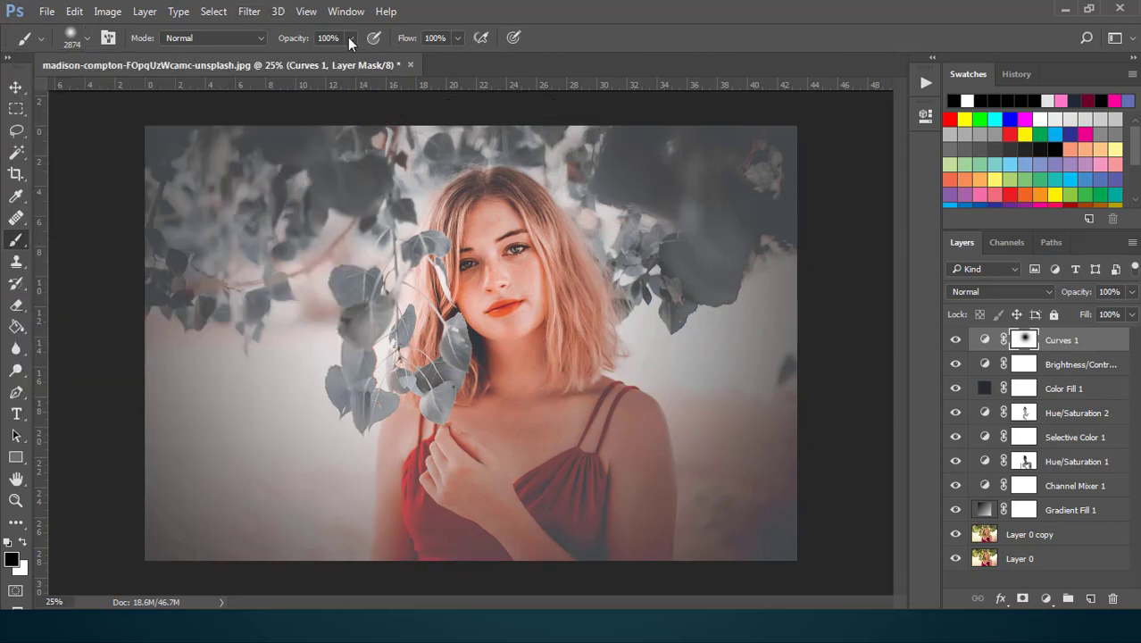
pyautogui.click(301, 56)
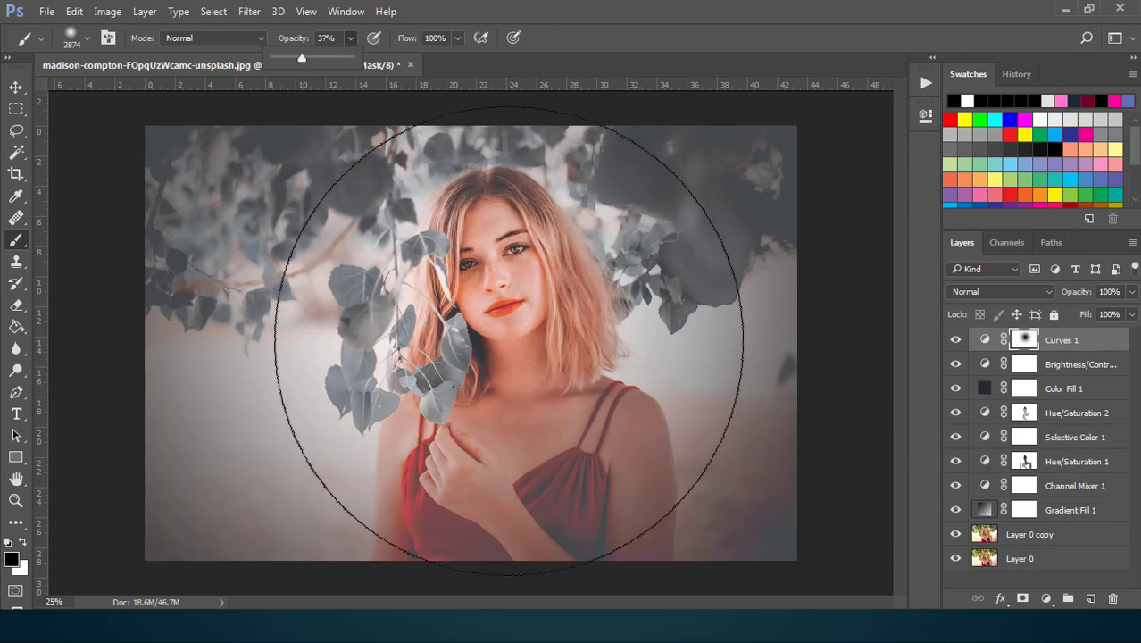
pyautogui.click(498, 335)
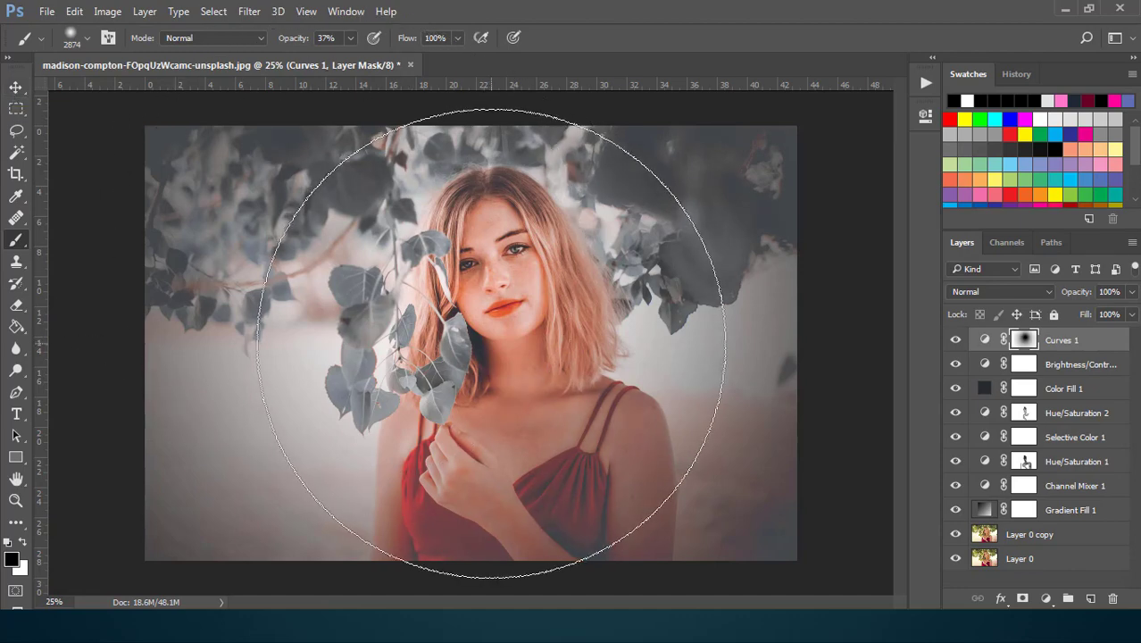
pyautogui.click(15, 88)
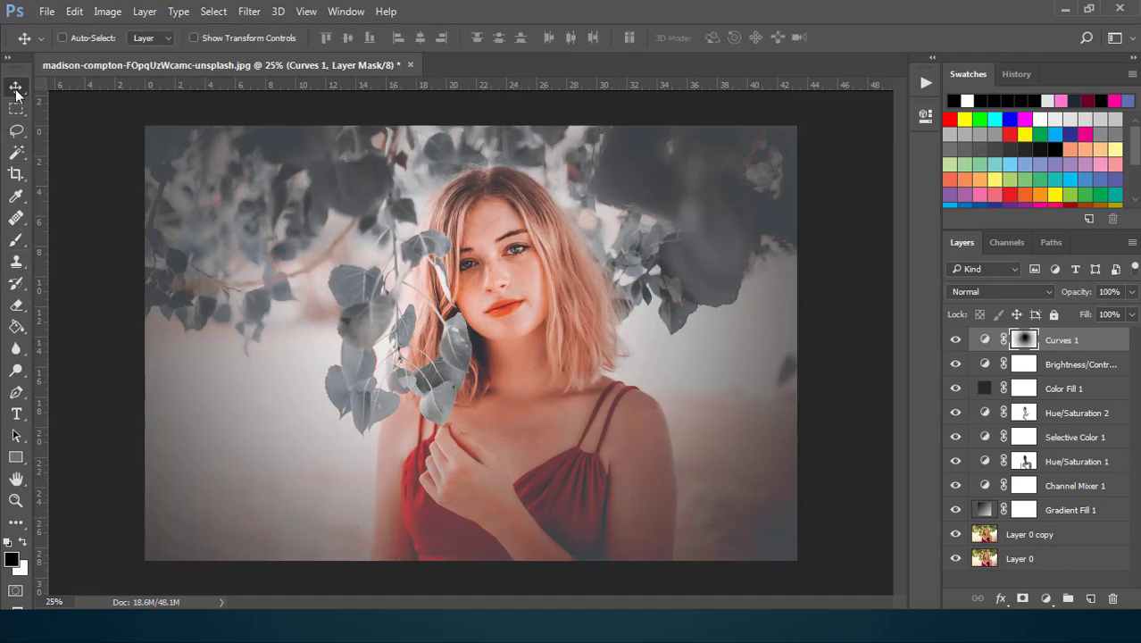
# Compare the portrait with and without the Curves 1 adjustment
pyautogui.click(955, 340)
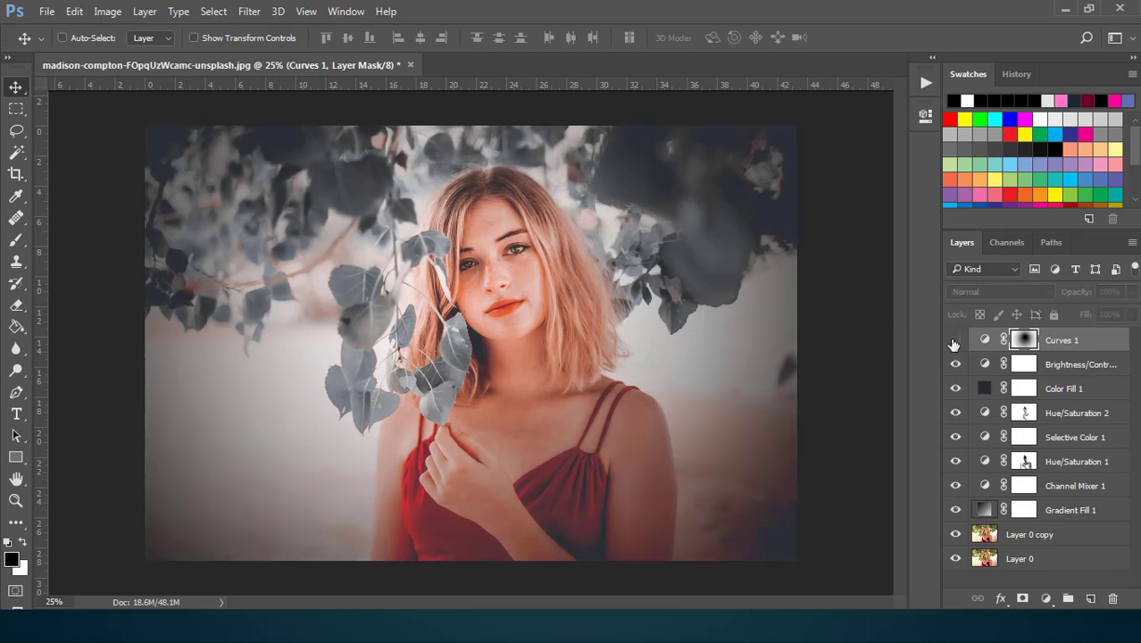
pyautogui.click(953, 342)
pyautogui.click(954, 342)
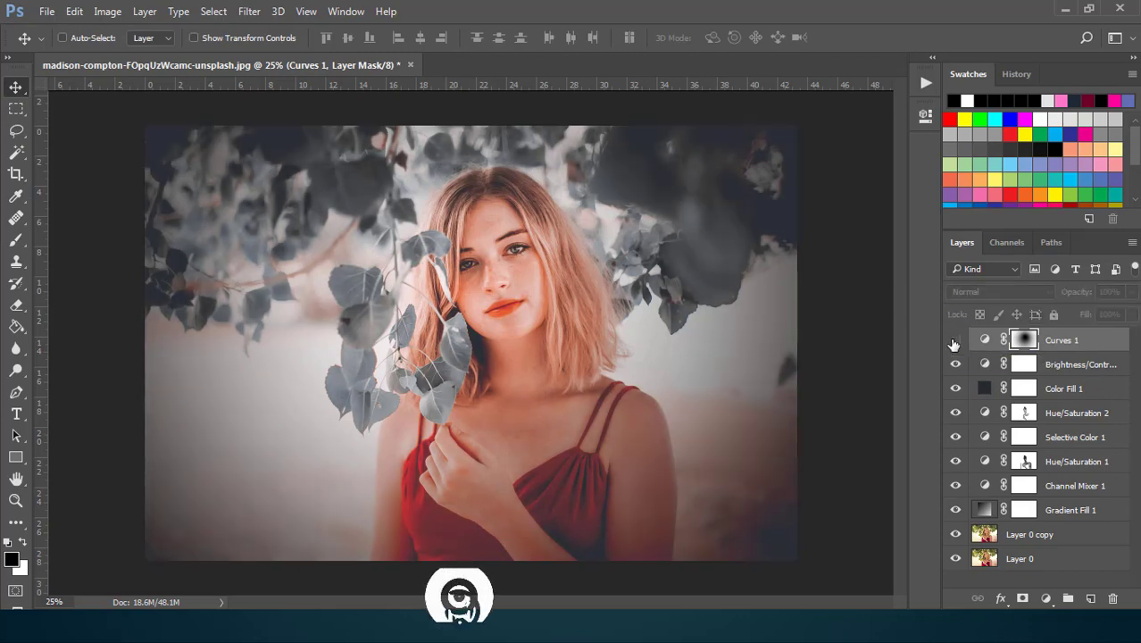
pyautogui.click(953, 342)
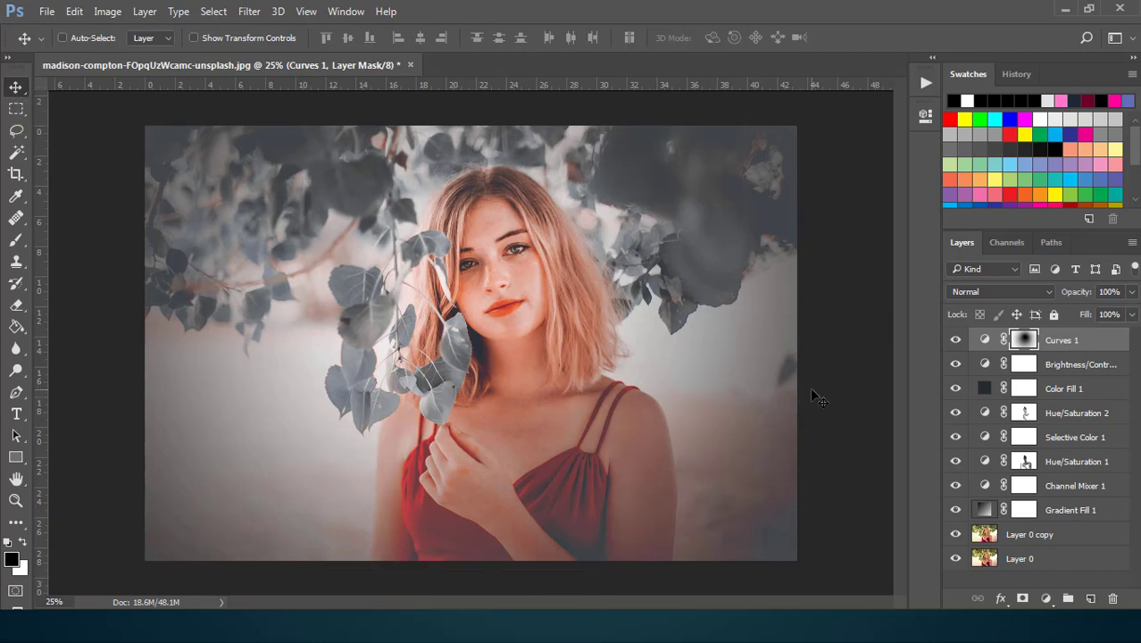
# Group the layers from Curves 1 down to Gradient Fill 1 in Pass Through mode, and compare the portrait with and without the group
pyautogui.keyDown('shift'); pyautogui.click(1110, 519); pyautogui.keyUp('shift')
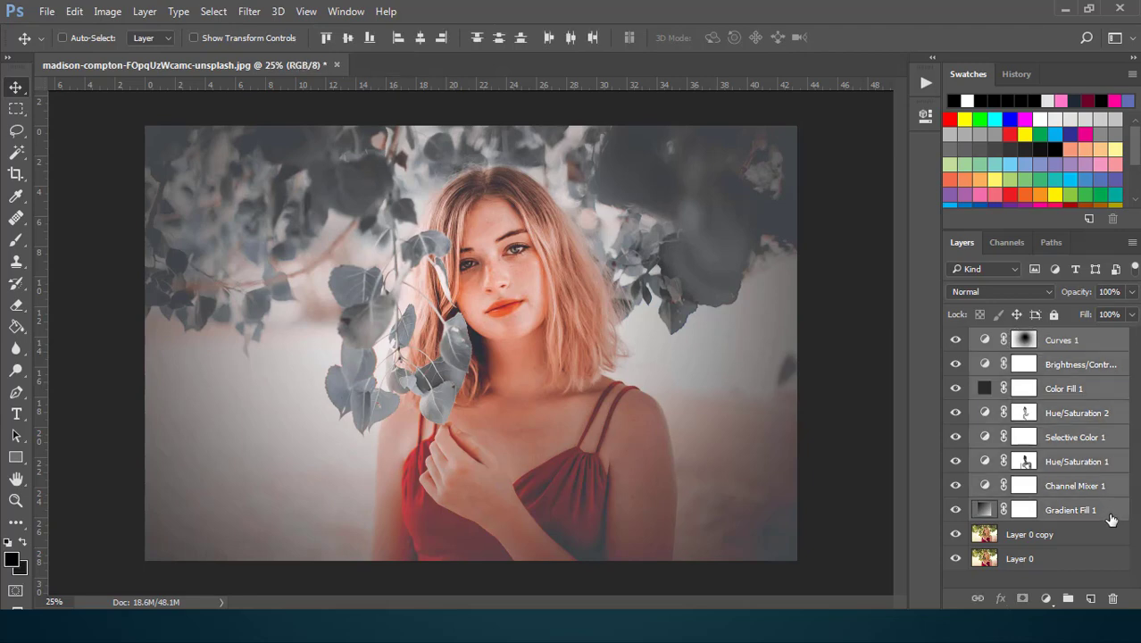
pyautogui.rightClick(1110, 519)
pyautogui.click(818, 211)
pyautogui.click(714, 207)
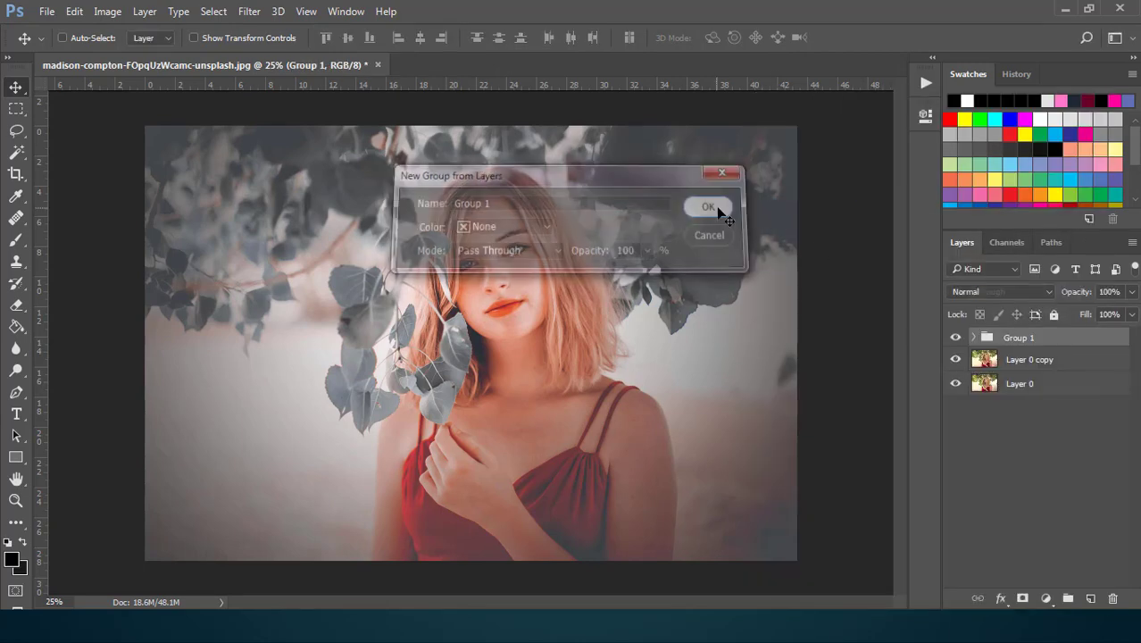
pyautogui.click(955, 338)
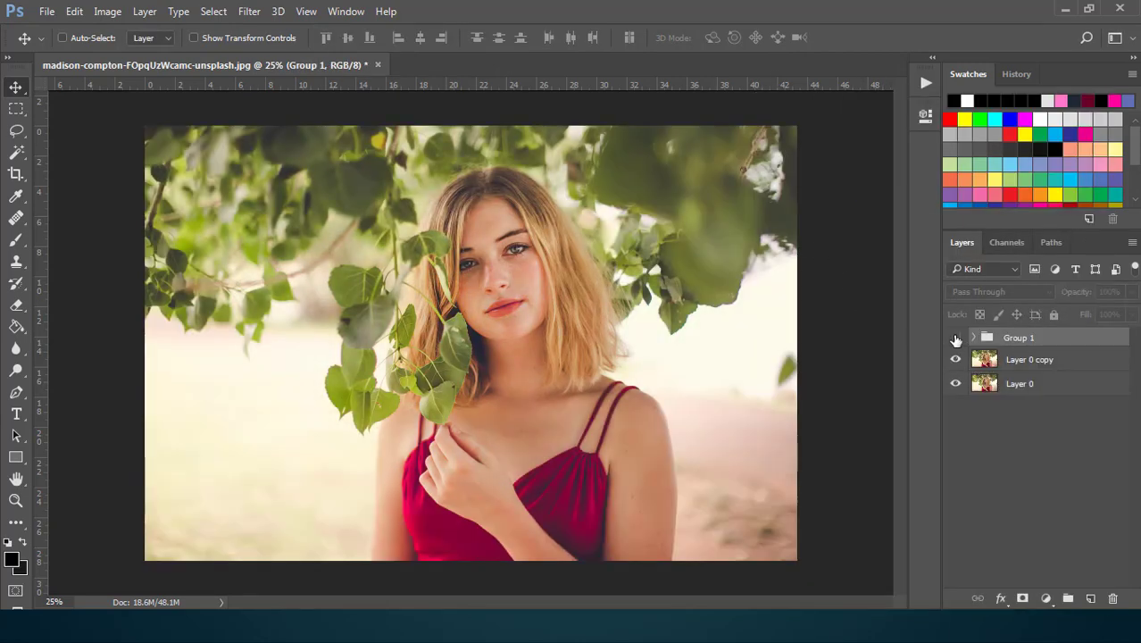
pyautogui.click(955, 339)
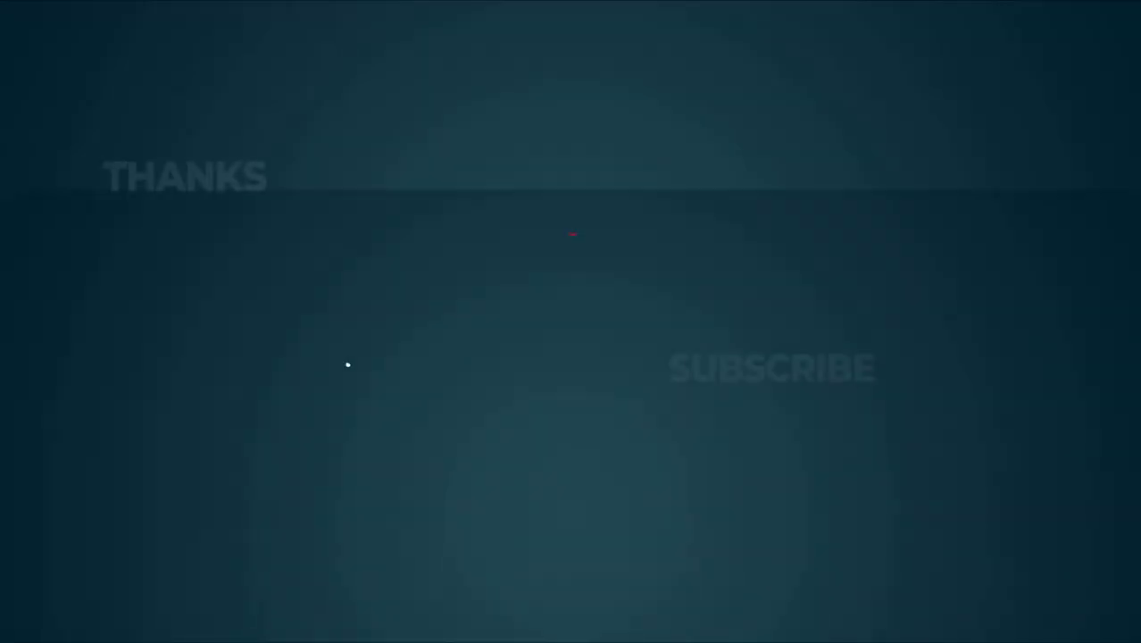